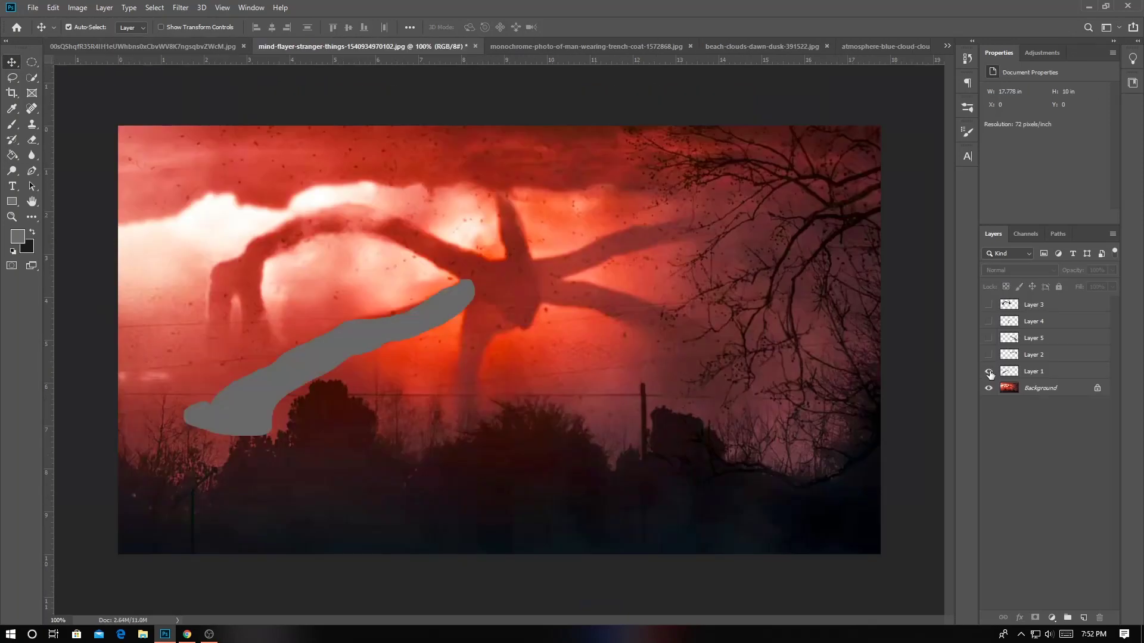
Show the hidden tentacle layers and merge them into one layer
click(988, 304)
click(1013, 370)
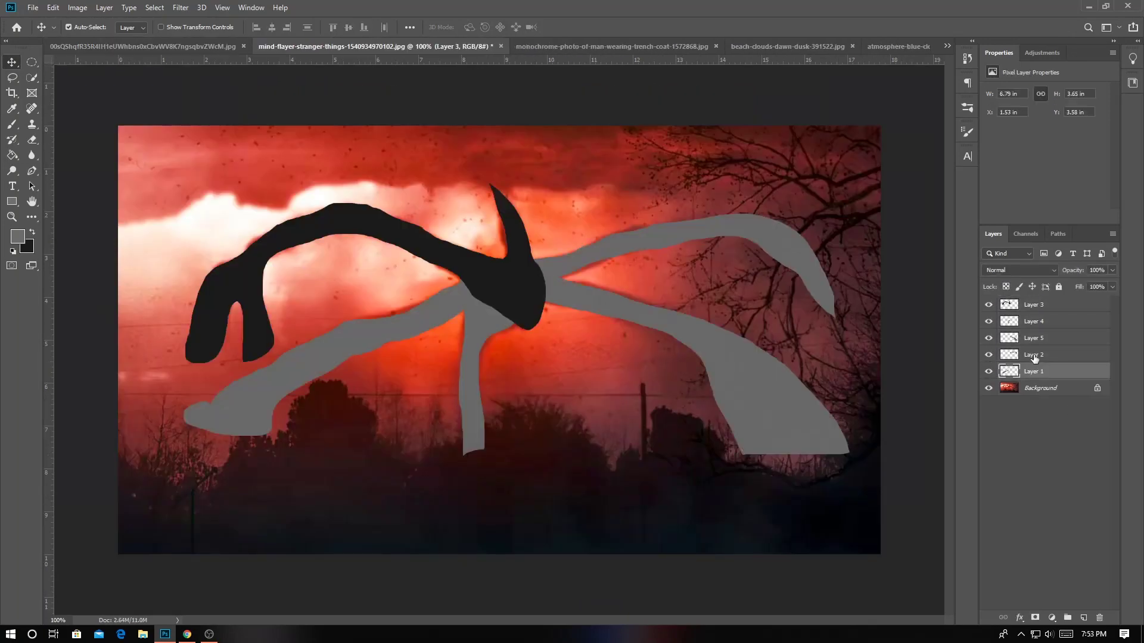
shift+click(1033, 321)
right_click(1033, 321)
click(905, 429)
Set a near-black foreground and paint and fill the grey tentacles solid black
click(17, 236)
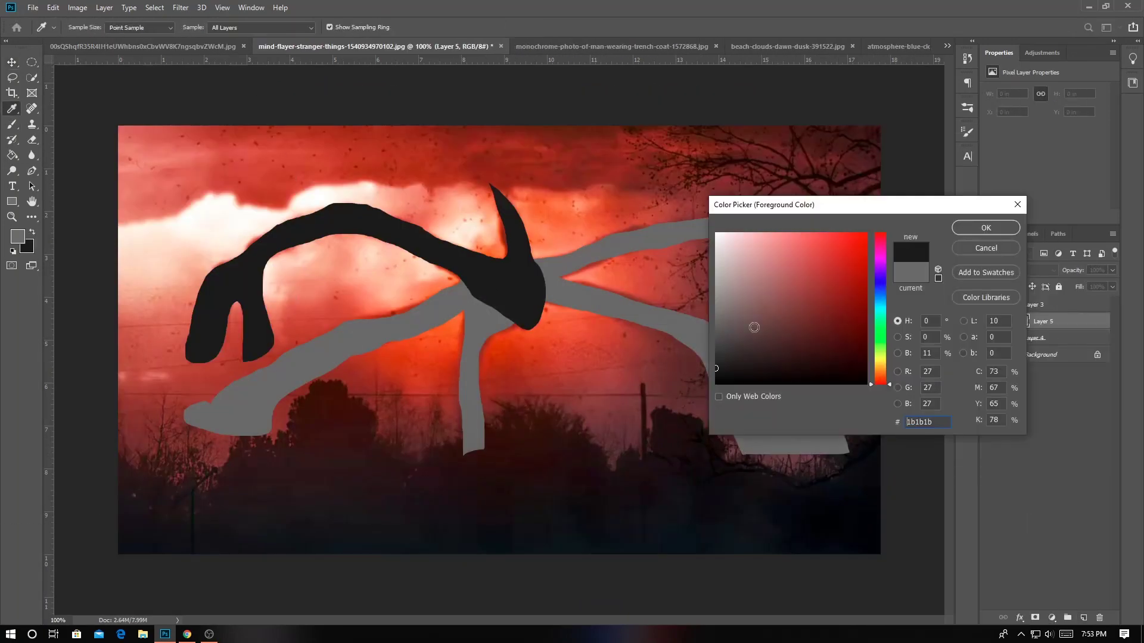
click(987, 225)
mouse_move(301, 453)
mouse_down()
mouse_move(780, 243)
mouse_move(828, 310)
mouse_up()
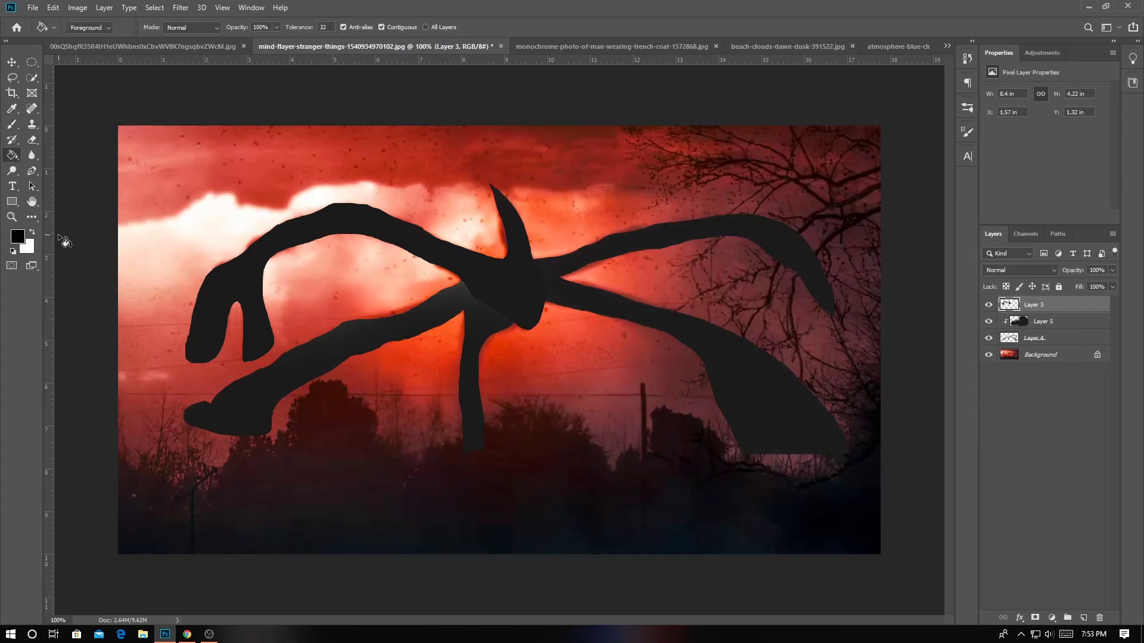
click(310, 233)
key(v)
drag(152, 385, 707, 266)
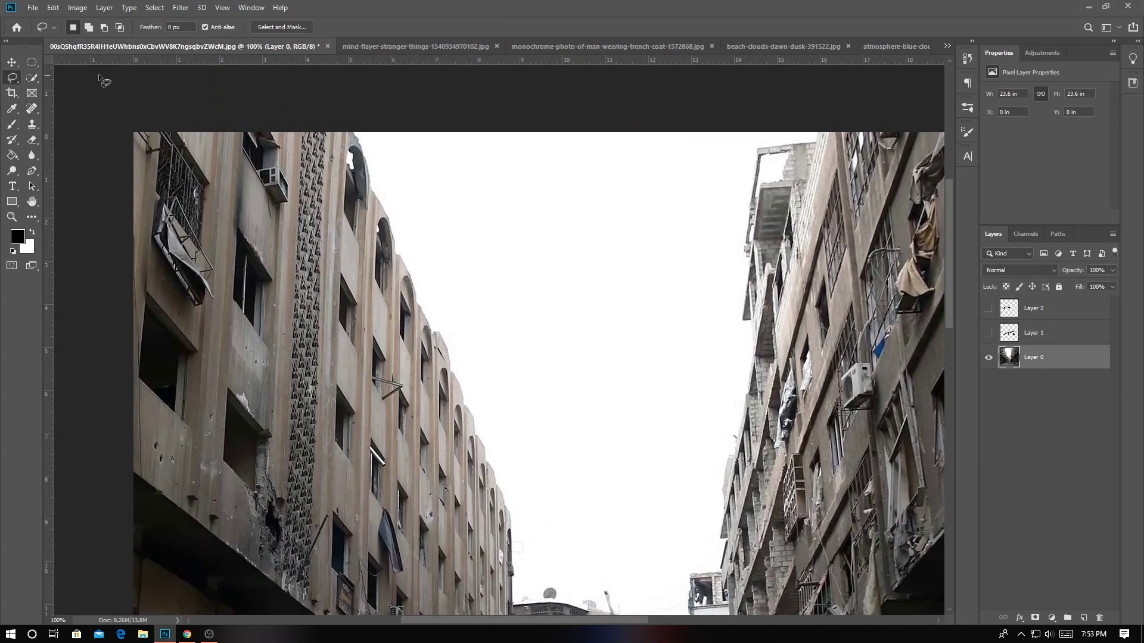
Start a Polygonal Lasso outline of the sky along the left building edge
click(48, 92)
click(355, 134)
click(509, 520)
scroll(509, 520, down, 5)
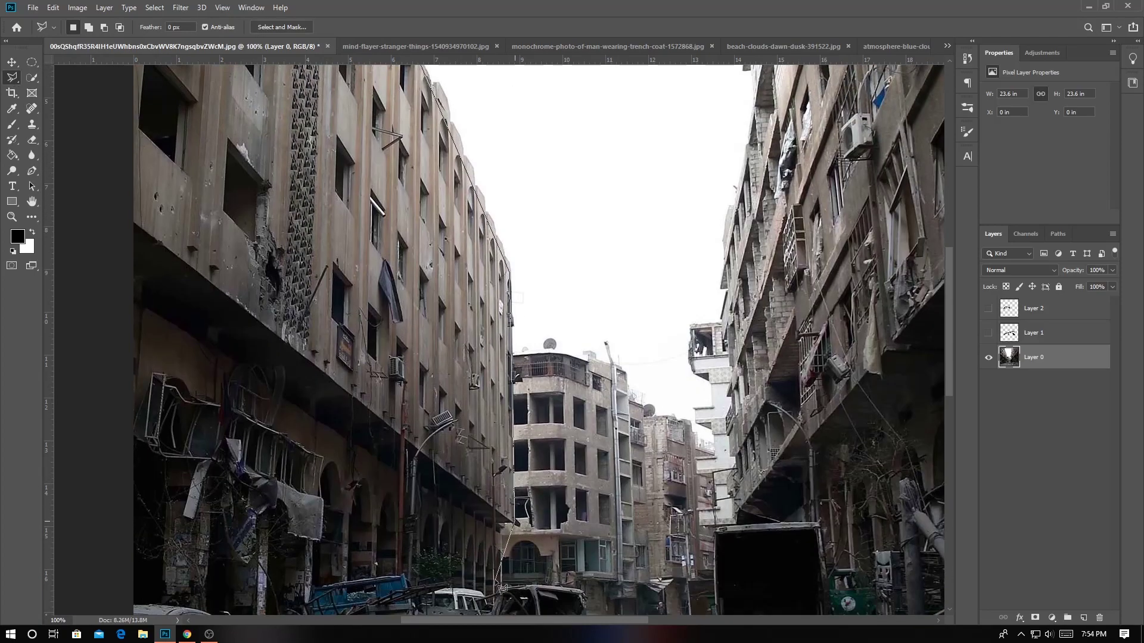
click(513, 450)
click(501, 455)
scroll(506, 524, up, 3)
Extend the outline over the wrecked car and debris, close it, and delete the sky
click(626, 366)
click(694, 393)
click(697, 495)
scroll(766, 492, down, 3)
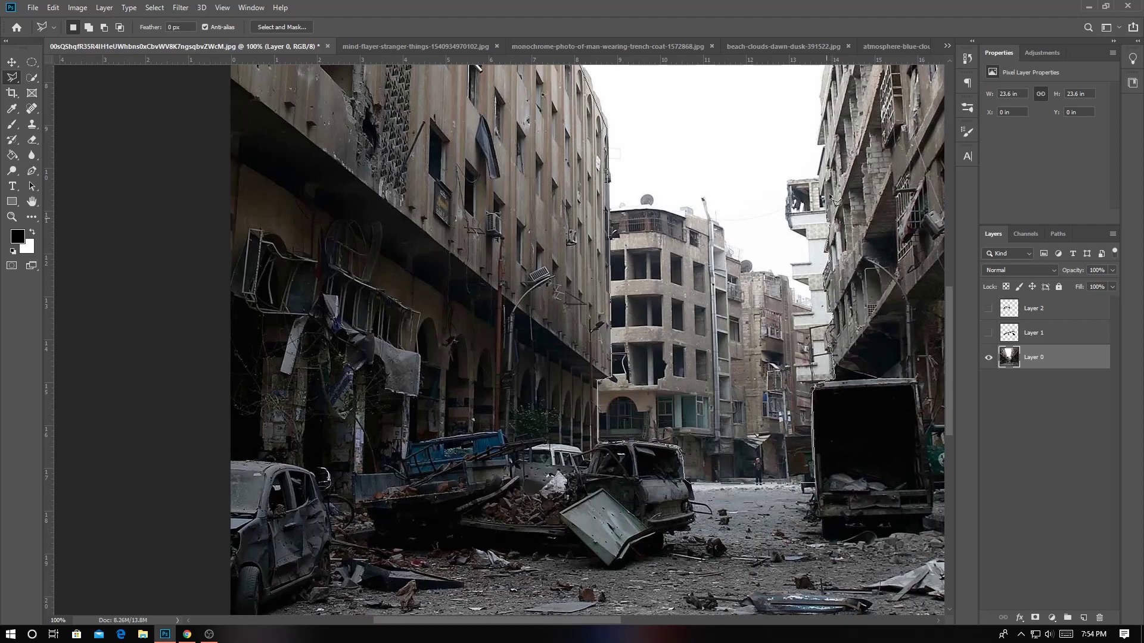
scroll(827, 147, up, 4)
scroll(841, 325, up, 3)
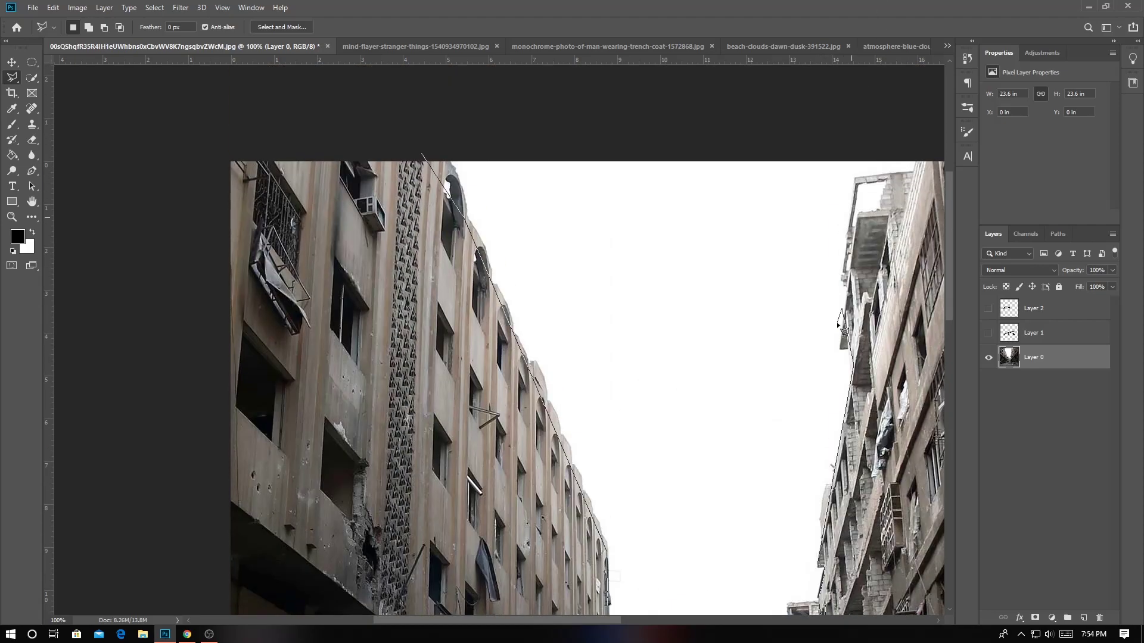
double_click(852, 150)
key(Delete)
Switch to the trench-coat man photo from the open documents list
key(v)
click(947, 46)
click(774, 101)
click(947, 45)
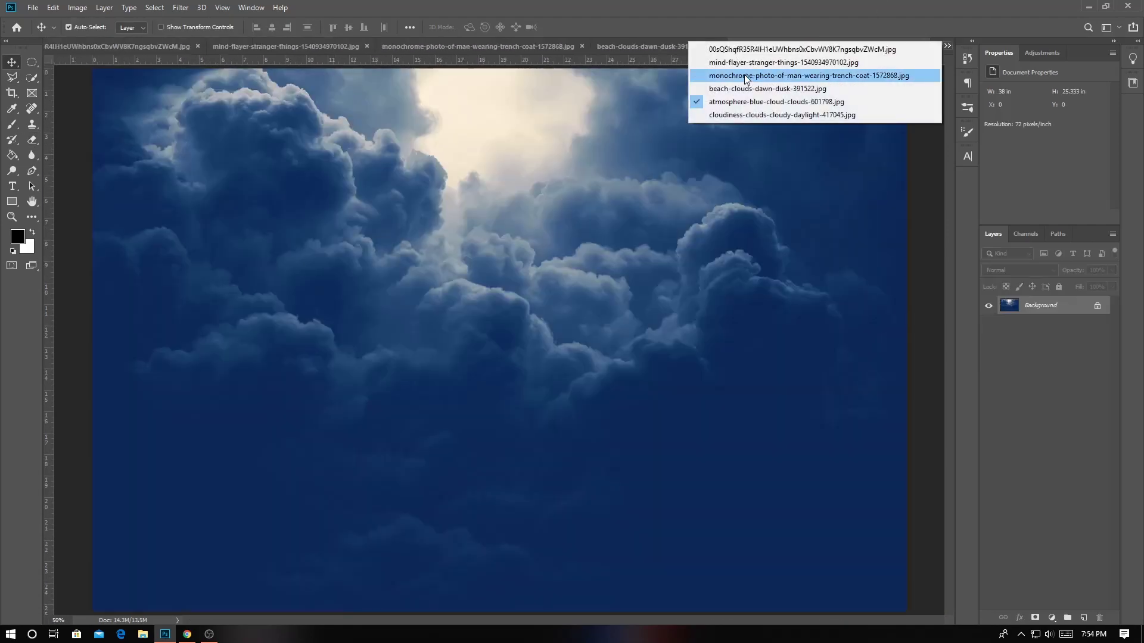
click(747, 78)
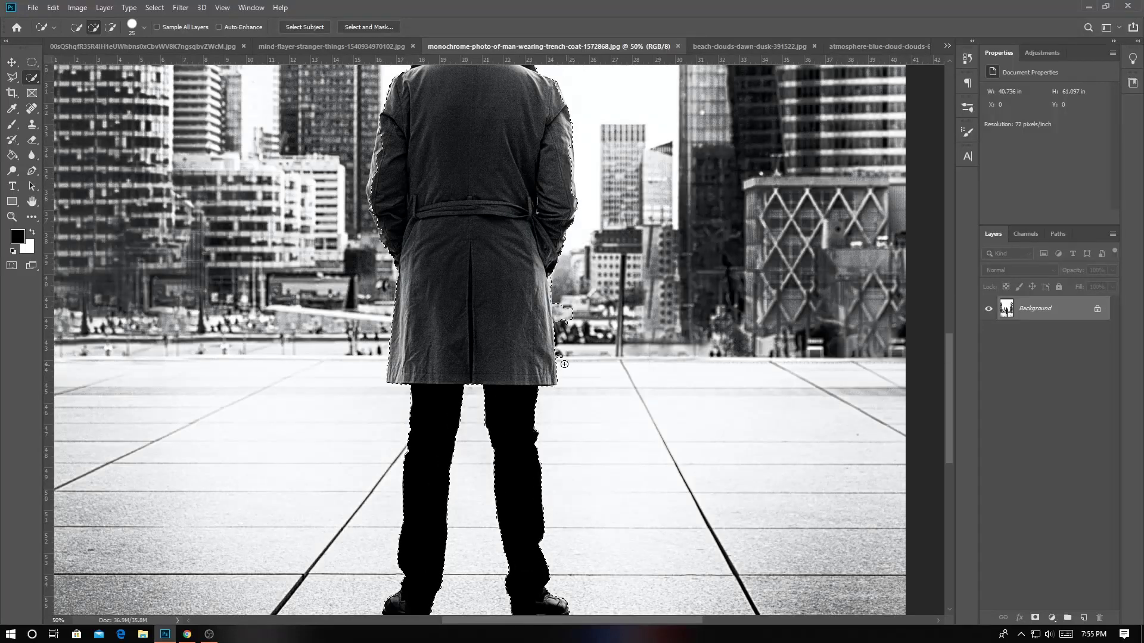
Fit the image in view and refine the man selection in Select and Mask at full opacity
scroll(387, 166, up, 1)
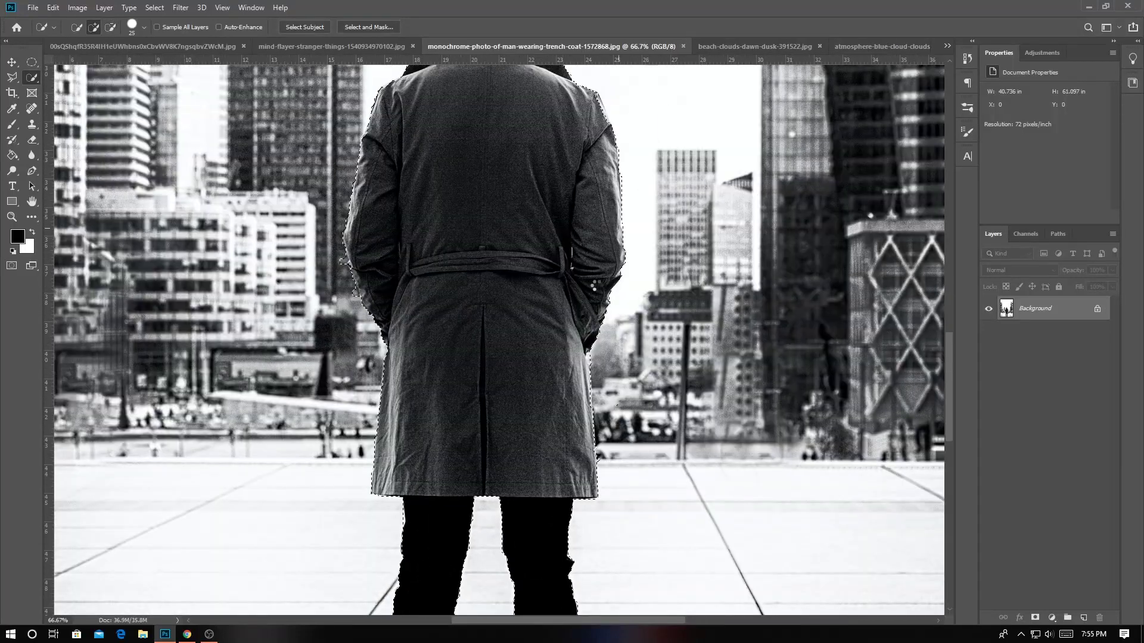
scroll(462, 223, up, 3)
key(ctrl+0)
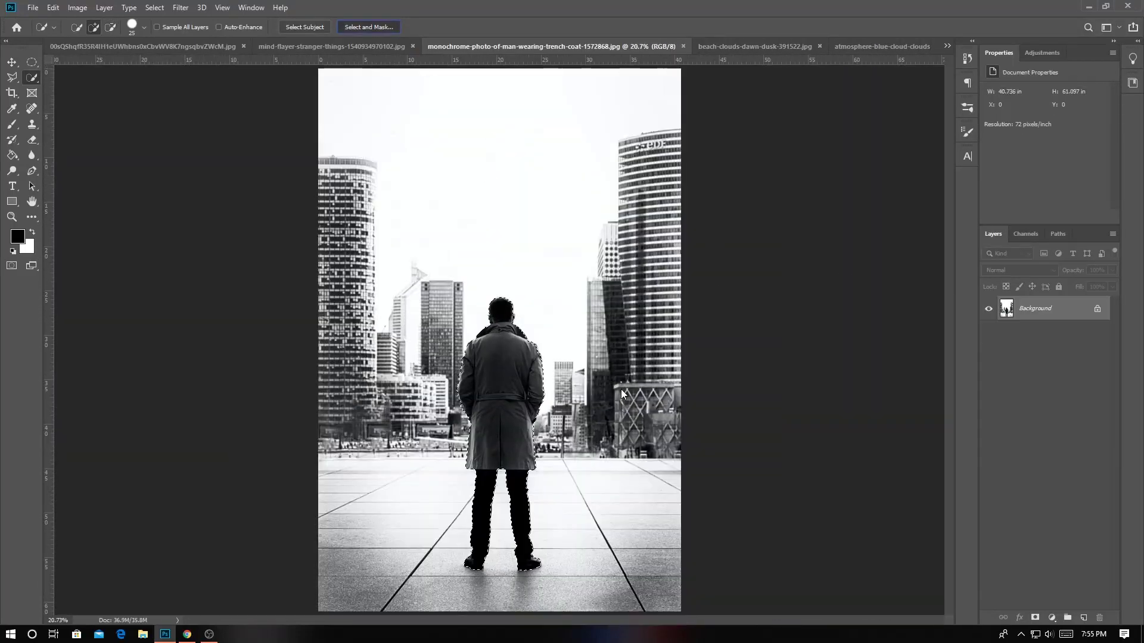
key(alt+ctrl+r)
drag(1088, 143, 1124, 143)
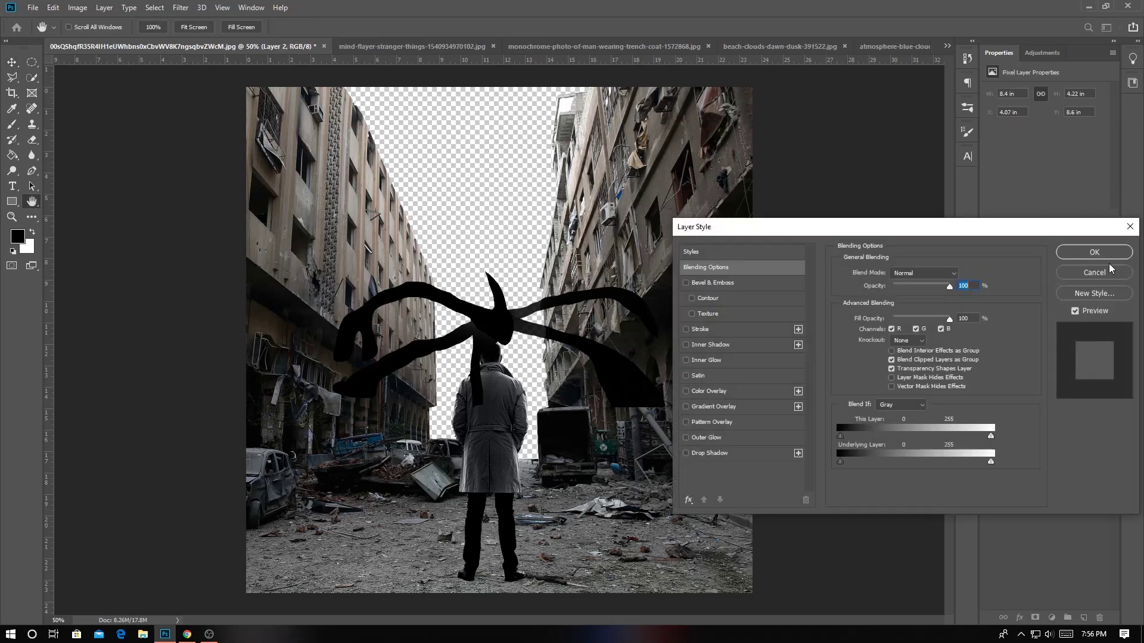
Move the tentacle creature higher above the man and resize it with Free Transform
drag(498, 332, 498, 225)
key(ctrl+t)
key(ctrl+minus)
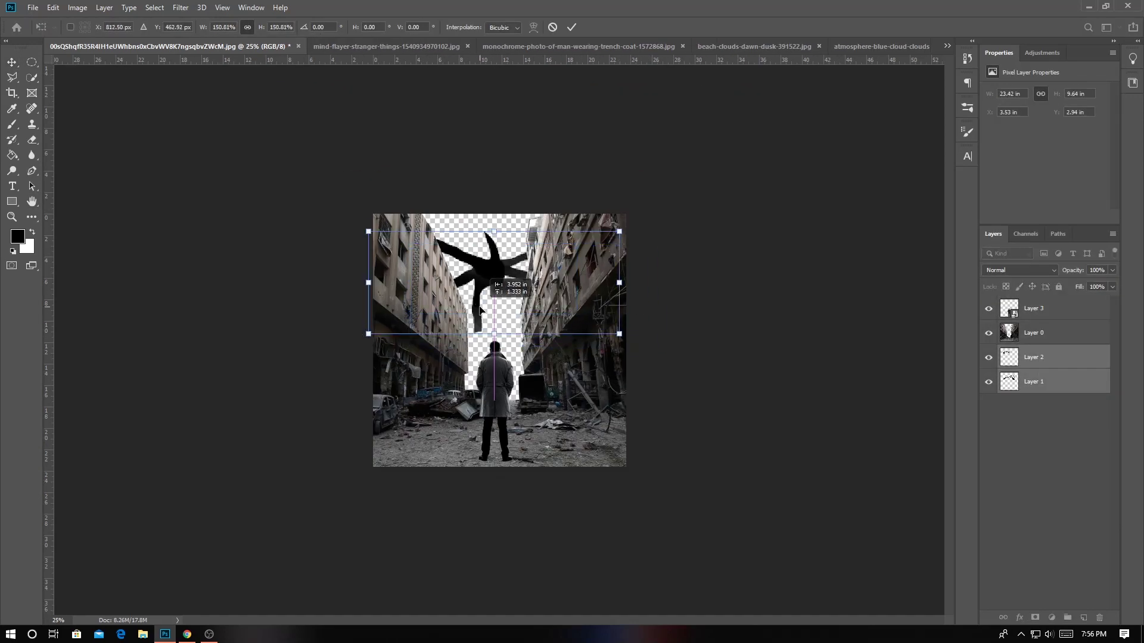
key(Return)
key(ctrl+plus)
key(ctrl+plus)
key(ctrl+plus)
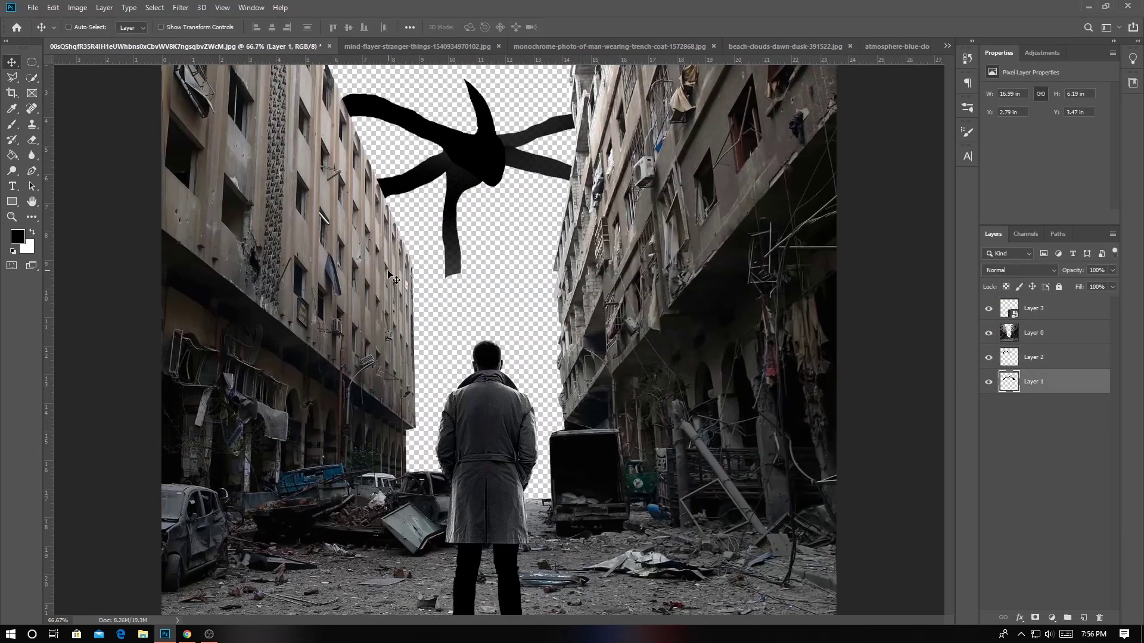
Prepare a smaller brush for painting the creature's stalk
key(l)
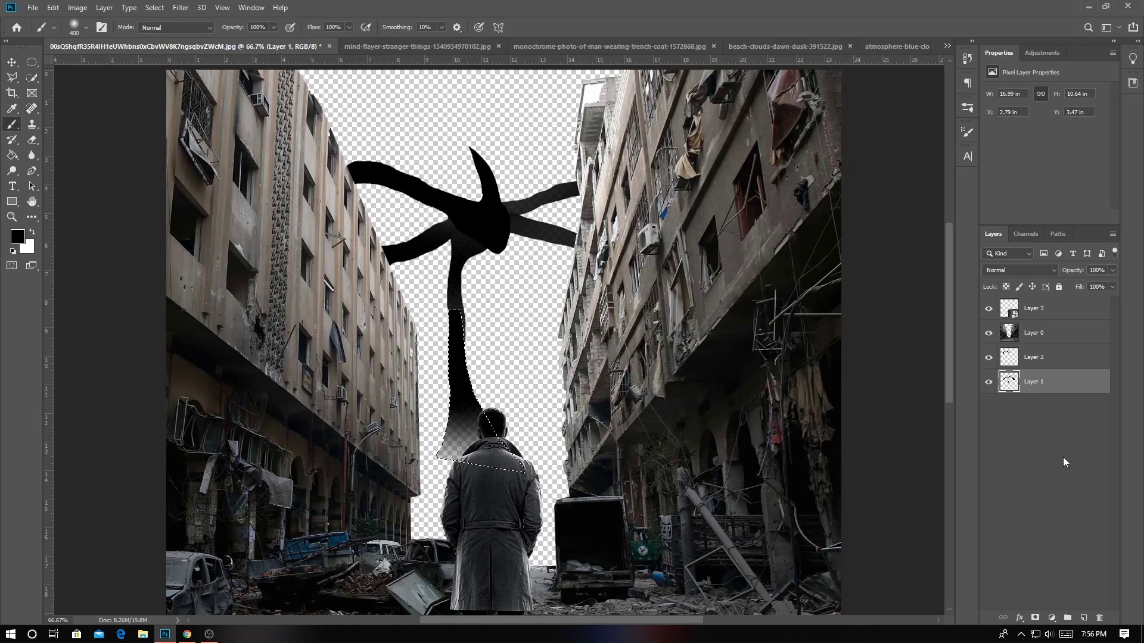
key(bracketleft)
key(bracketleft)
scroll(470, 286, down, 1)
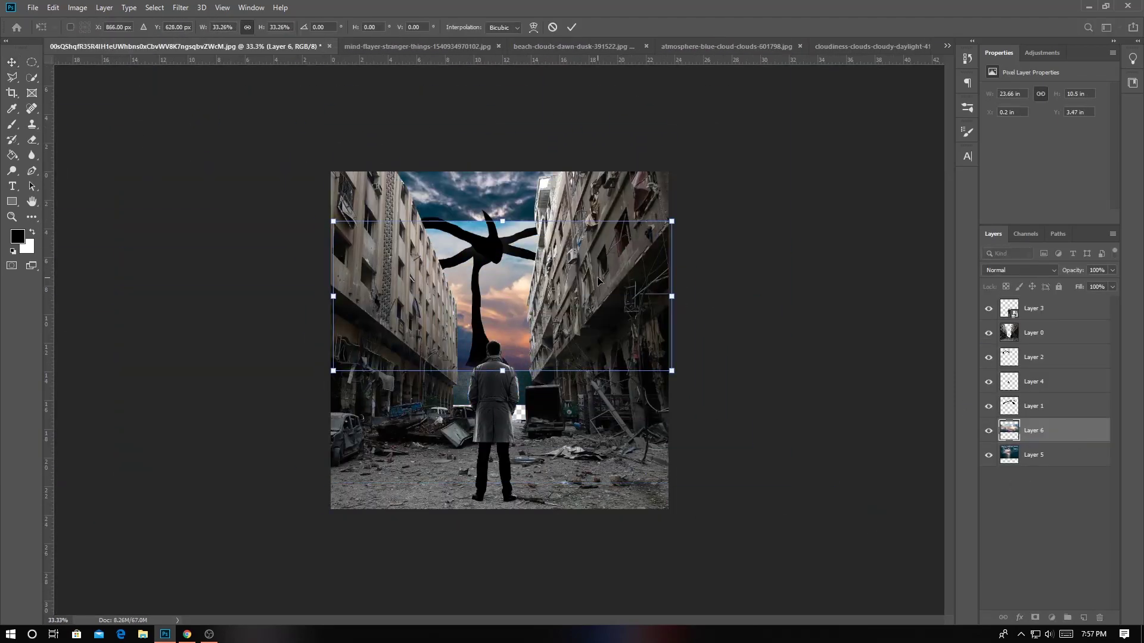
Place the blue cloud photo as sky and erase its top to reveal the sunset
drag(510, 333, 510, 256)
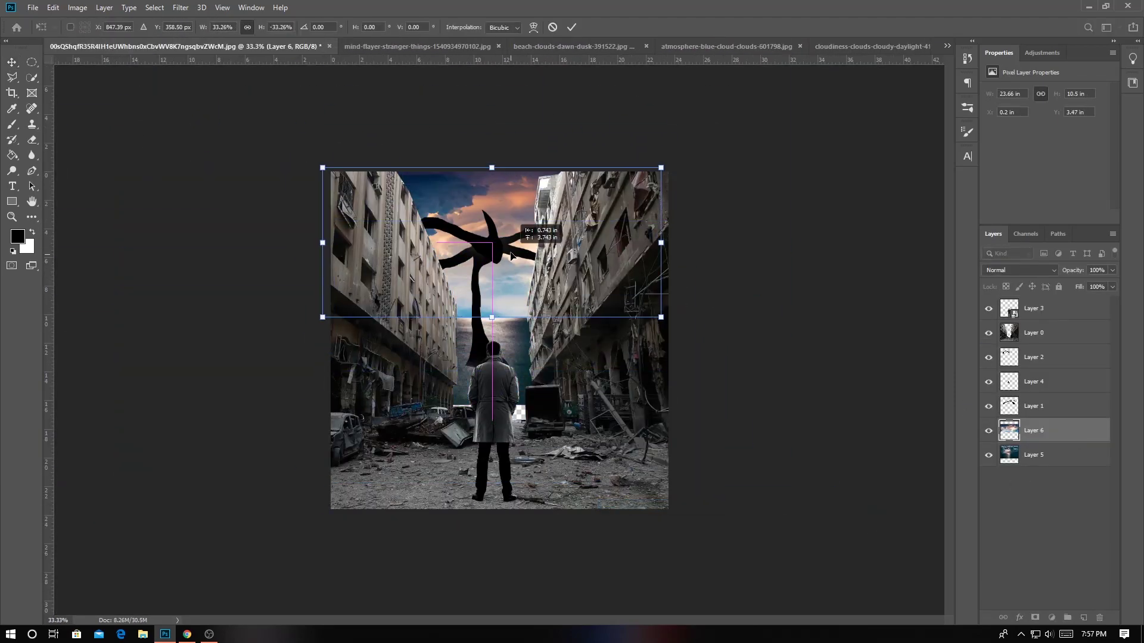
click(893, 47)
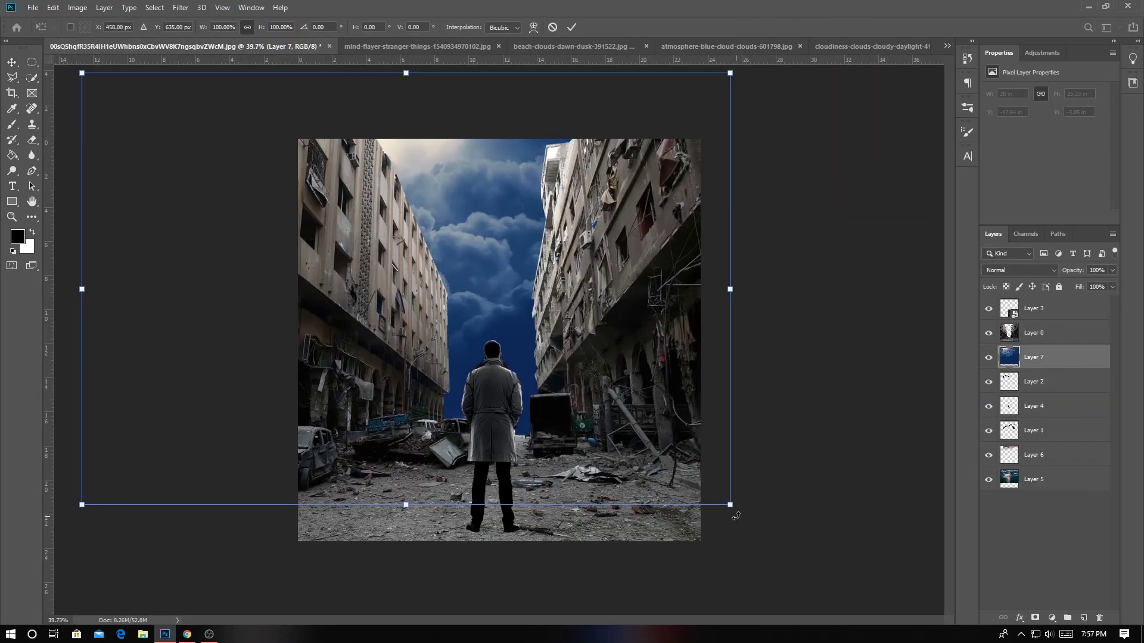
key(Return)
key(e)
drag(453, 172, 471, 183)
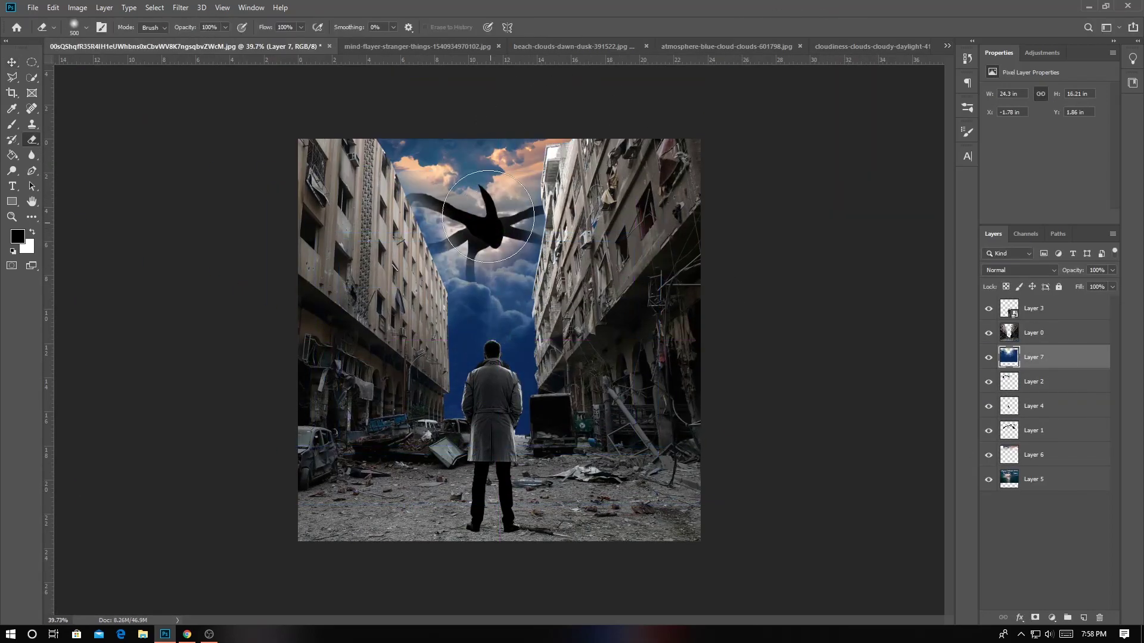
Add a colorized Hue/Saturation adjustment that tints the sky red
click(1051, 618)
click(1060, 501)
click(1048, 187)
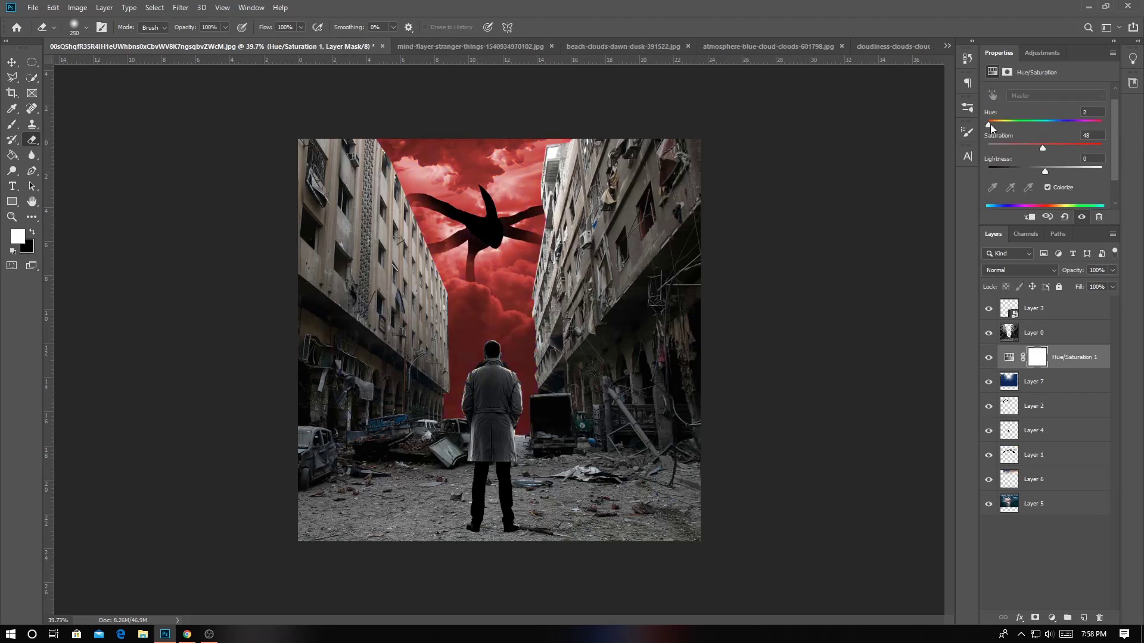
Reset colours to black and white and prepare Layer 2 for brush painting and blending
key(v)
key(d)
click(1072, 405)
key(b)
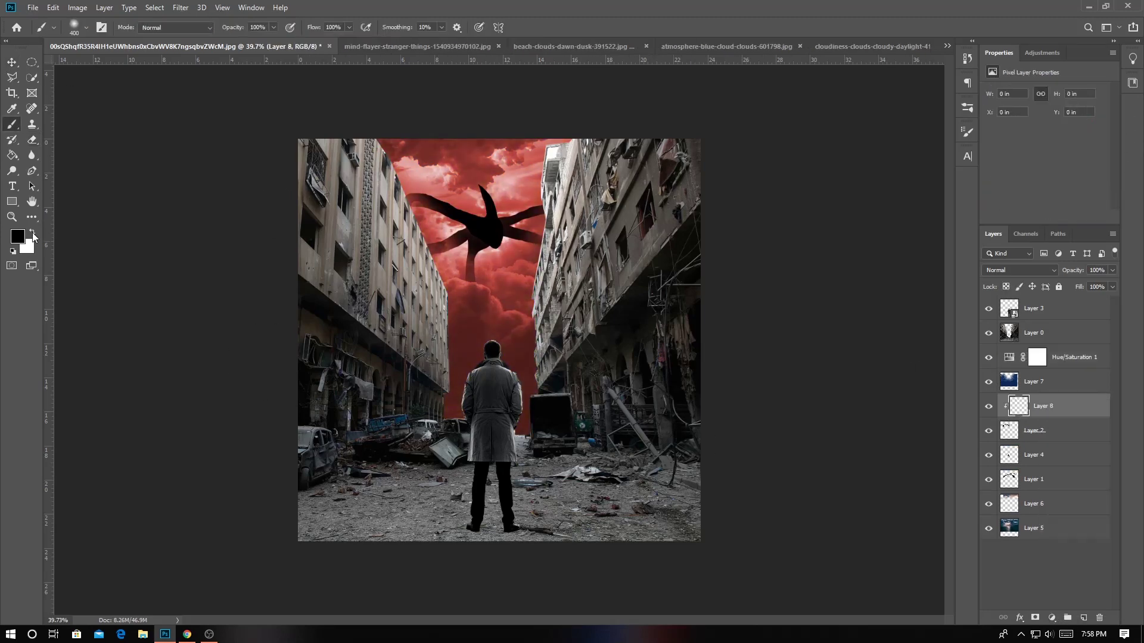
click(1051, 274)
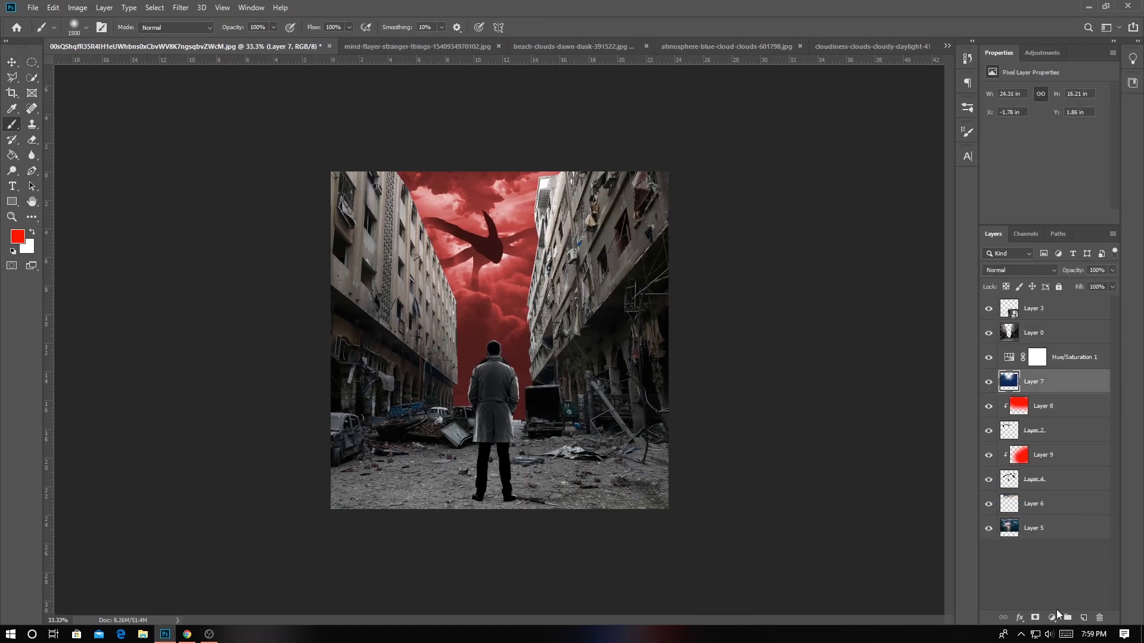
Set the dark painted layer to Soft Light blending
key(d)
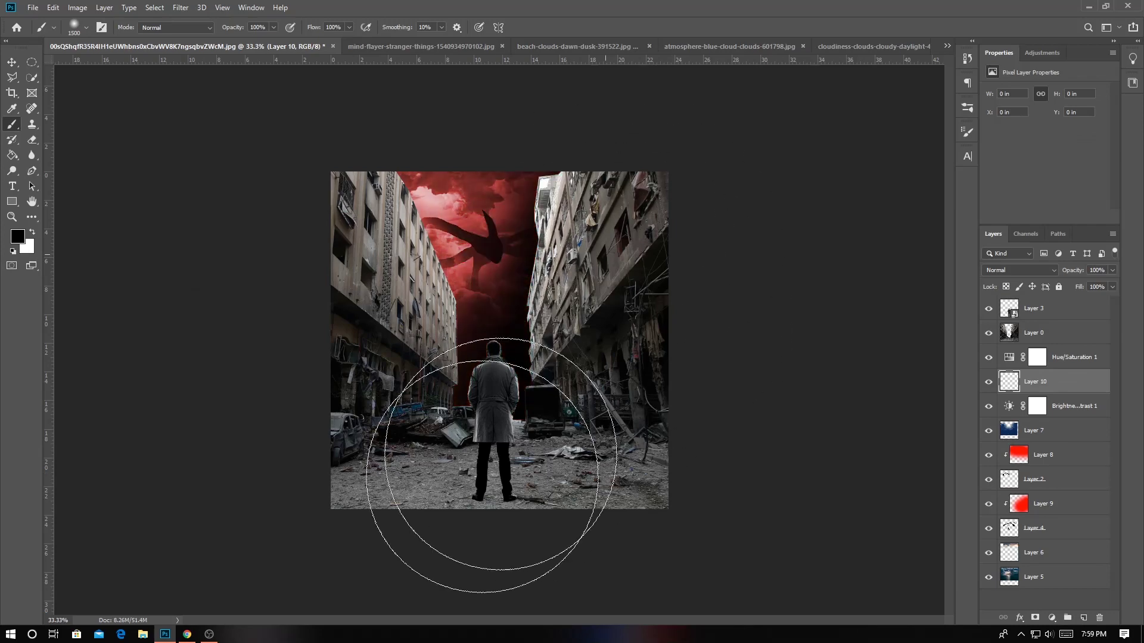
drag(484, 473, 476, 209)
click(1018, 269)
key(Down)
key(Down)
key(Down)
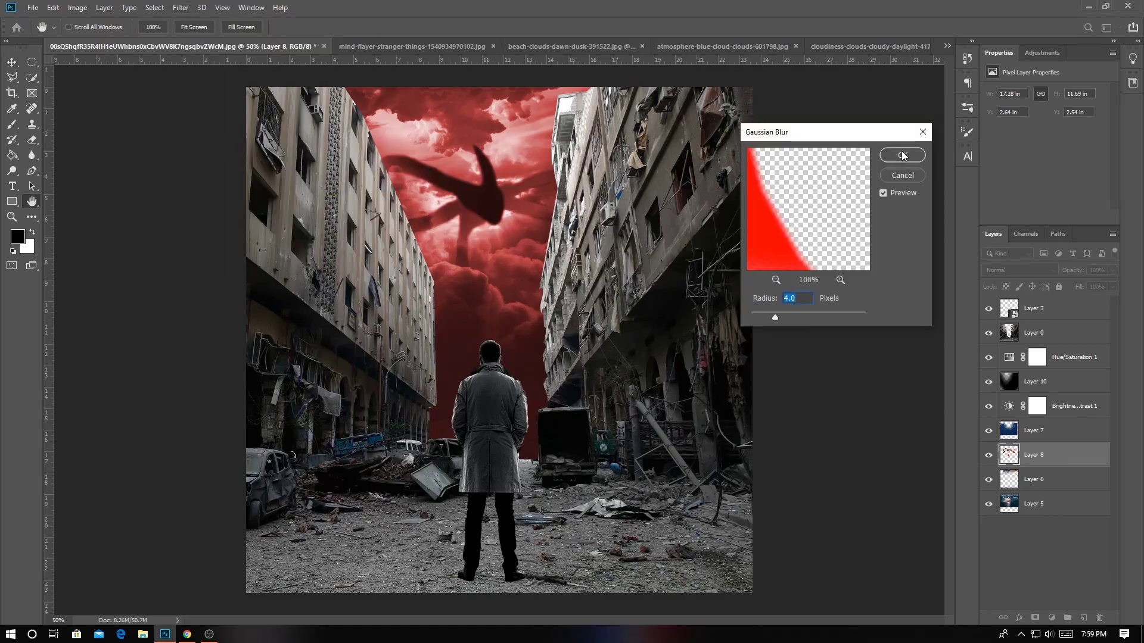
Soften the red glow layer with a Gaussian Blur of about radius 4
click(903, 156)
click(181, 8)
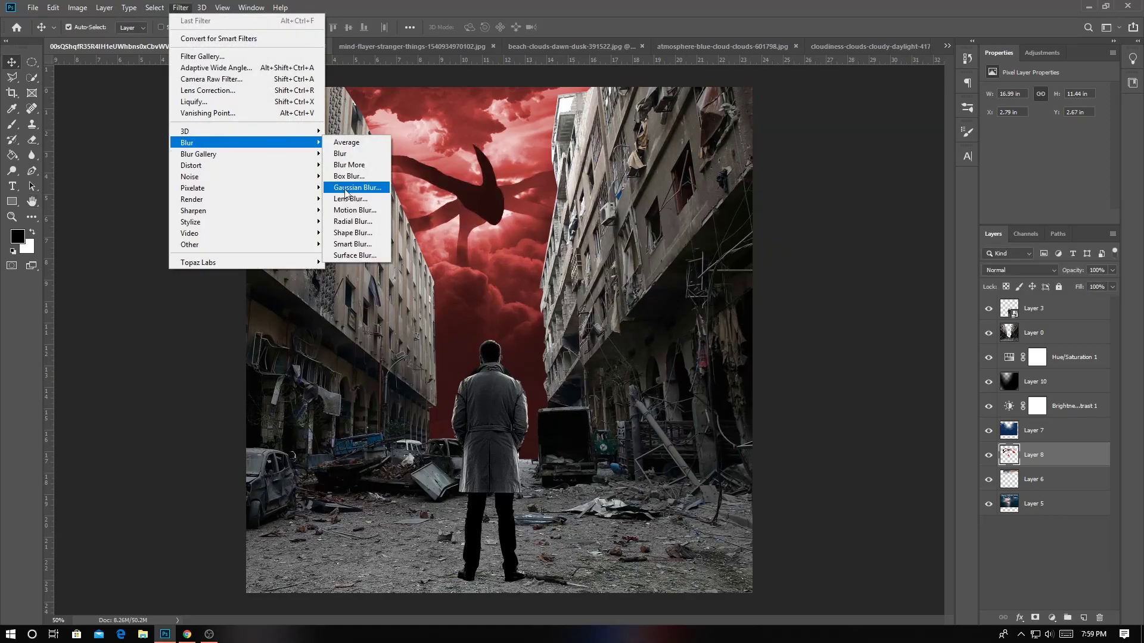
click(411, 218)
drag(1016, 212, 1020, 213)
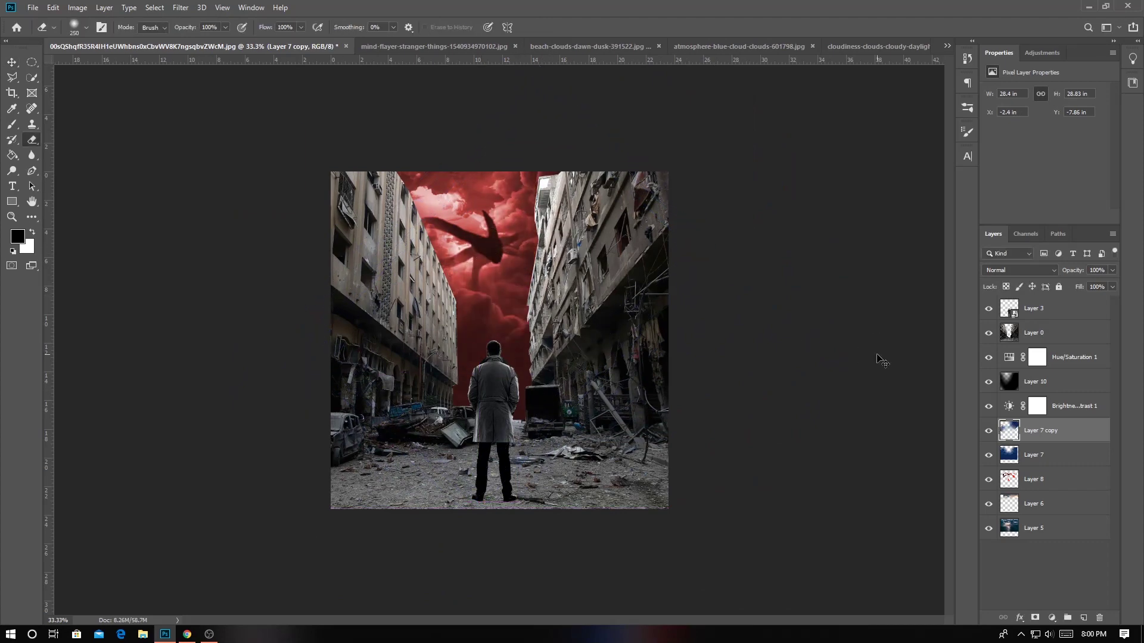
click(1034, 332)
Clip a colorized red Hue/Saturation adjustment to Layer 0
click(1051, 618)
click(1072, 518)
click(1029, 217)
click(1048, 174)
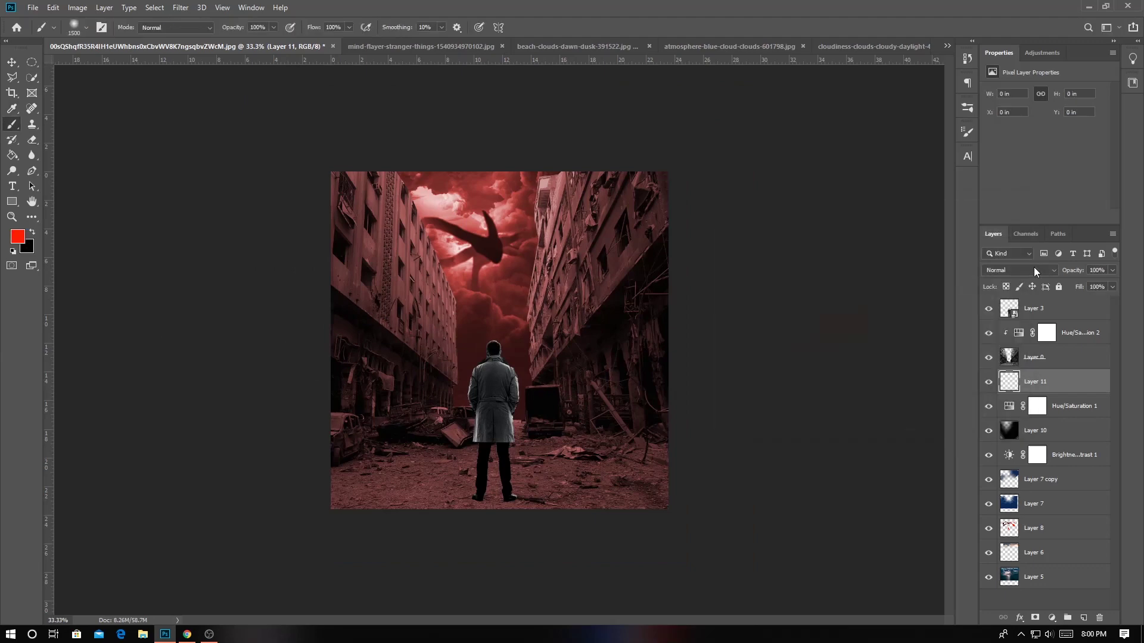
Set Layer 11 to Color Dodge and start opening an image file
click(1019, 270)
click(1013, 364)
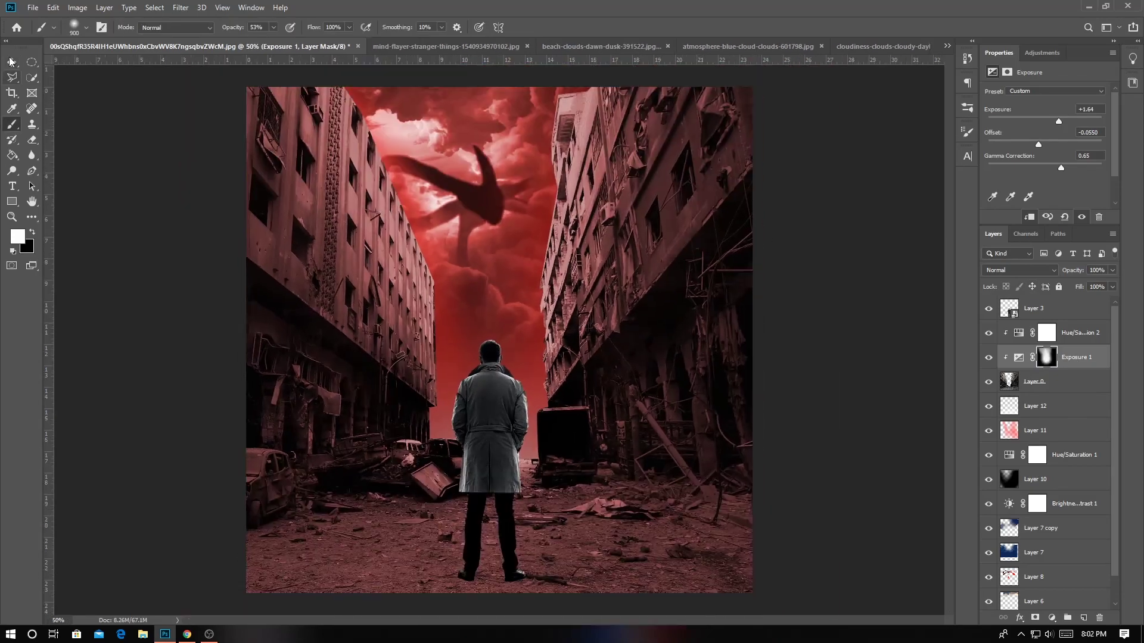
click(33, 8)
click(36, 34)
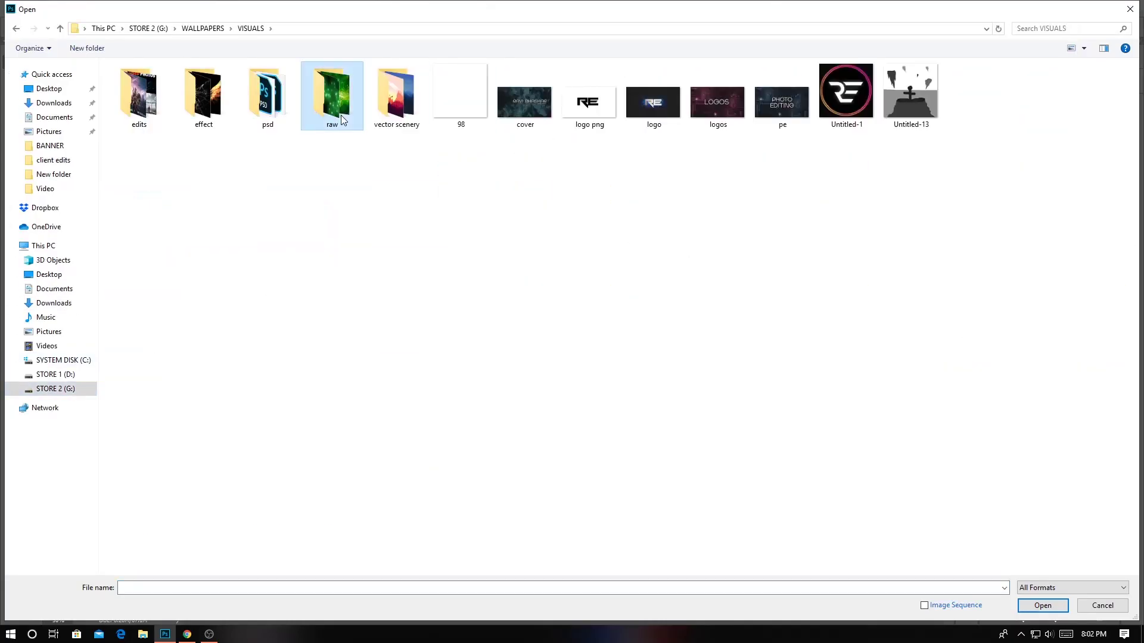
Bring in the neuron lightning image from the raw folder and set it to Screen
double_click(342, 119)
click(343, 107)
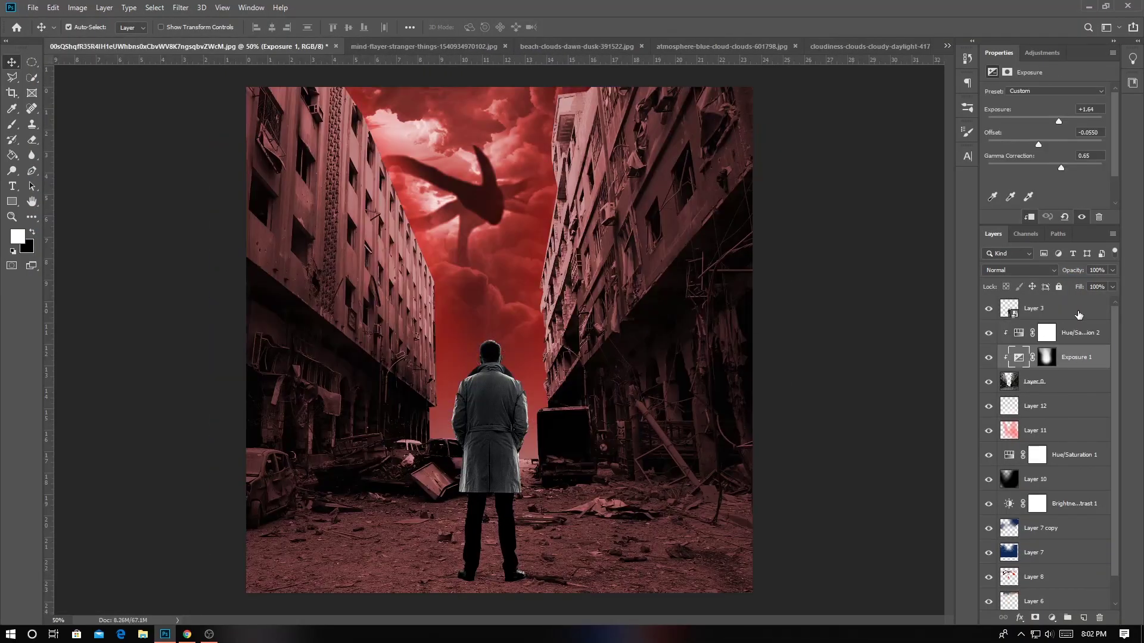
click(1019, 269)
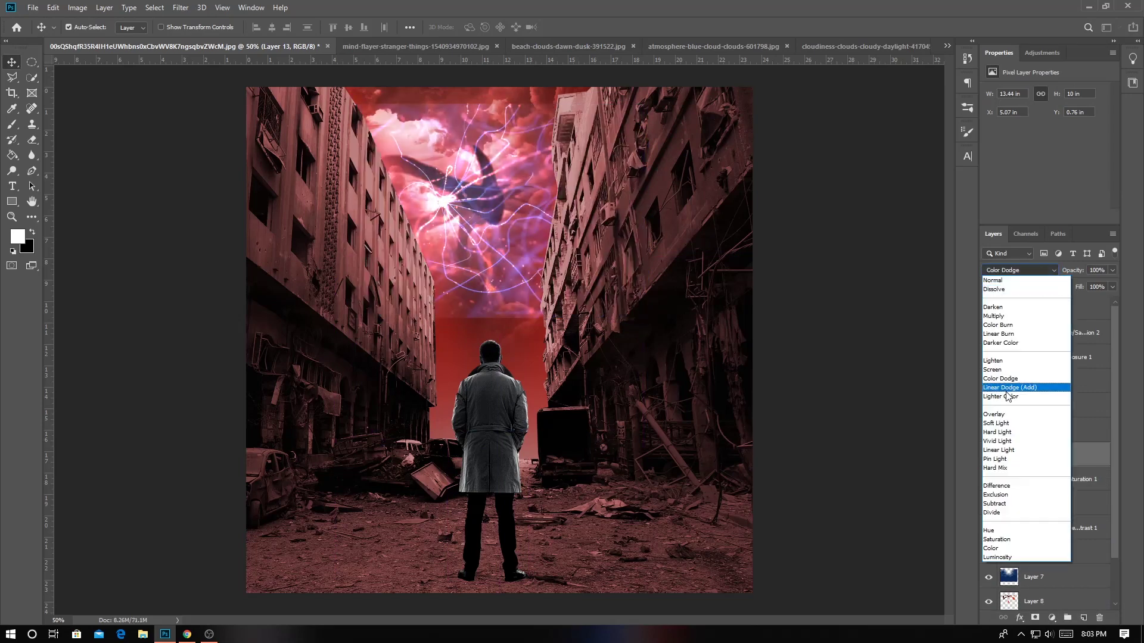
click(992, 369)
Scale the lightning layer down into the sky around the creature
key(ctrl+t)
mouse_move(511, 225)
mouse_down()
mouse_move(471, 194)
mouse_move(503, 257)
mouse_up()
key(Return)
key(ctrl+minus)
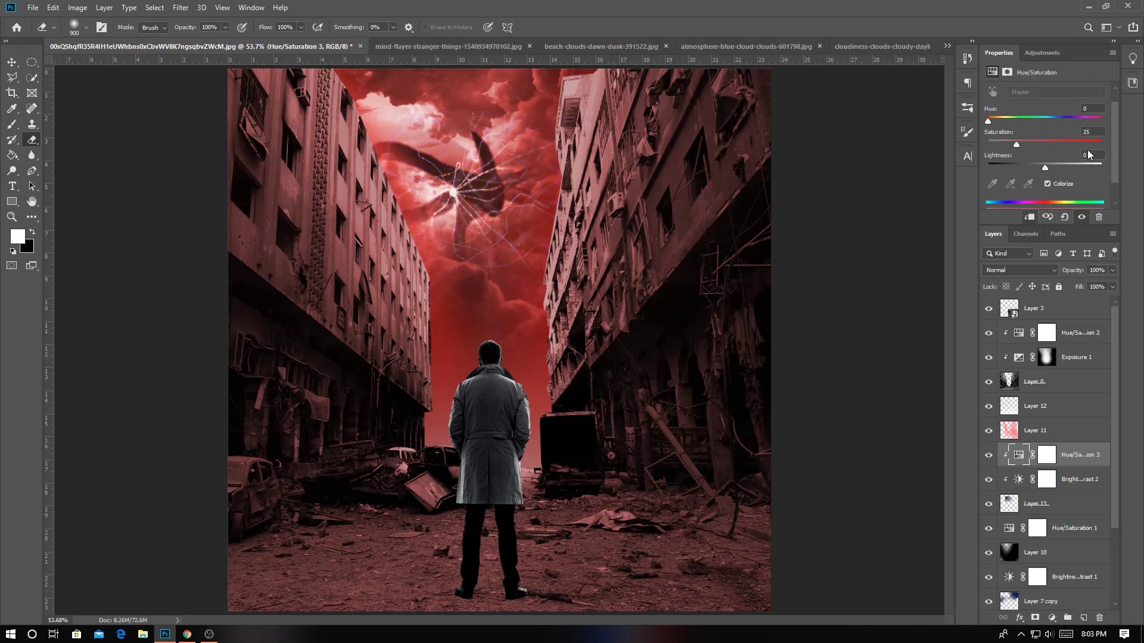
Move Layer 13 with its adjustments below Layer 8
shift+click(1035, 504)
drag(1035, 503, 1048, 613)
key(ctrl+t)
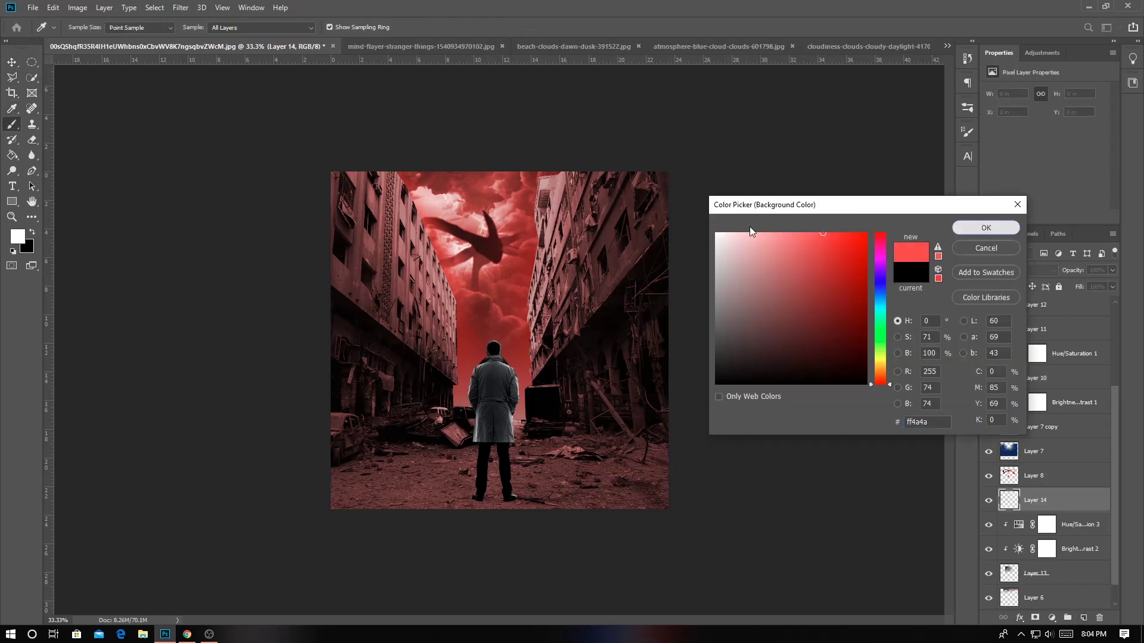
Undo the stray bright stroke and set the glow layer to Linear Dodge (Add)
key(ctrl+z)
key(z)
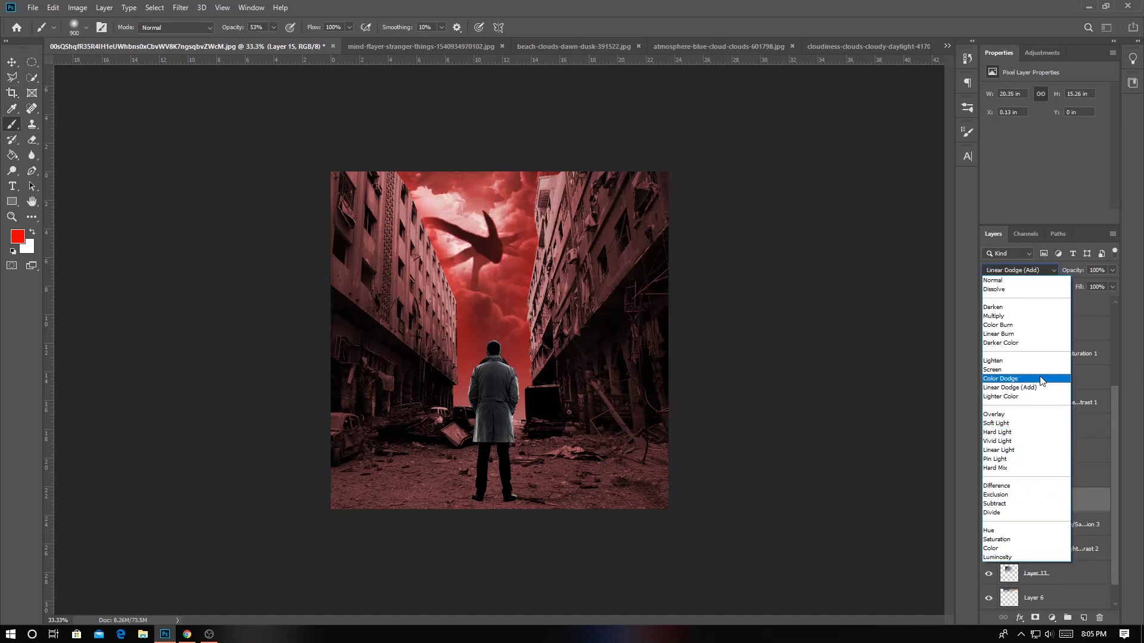
click(1009, 387)
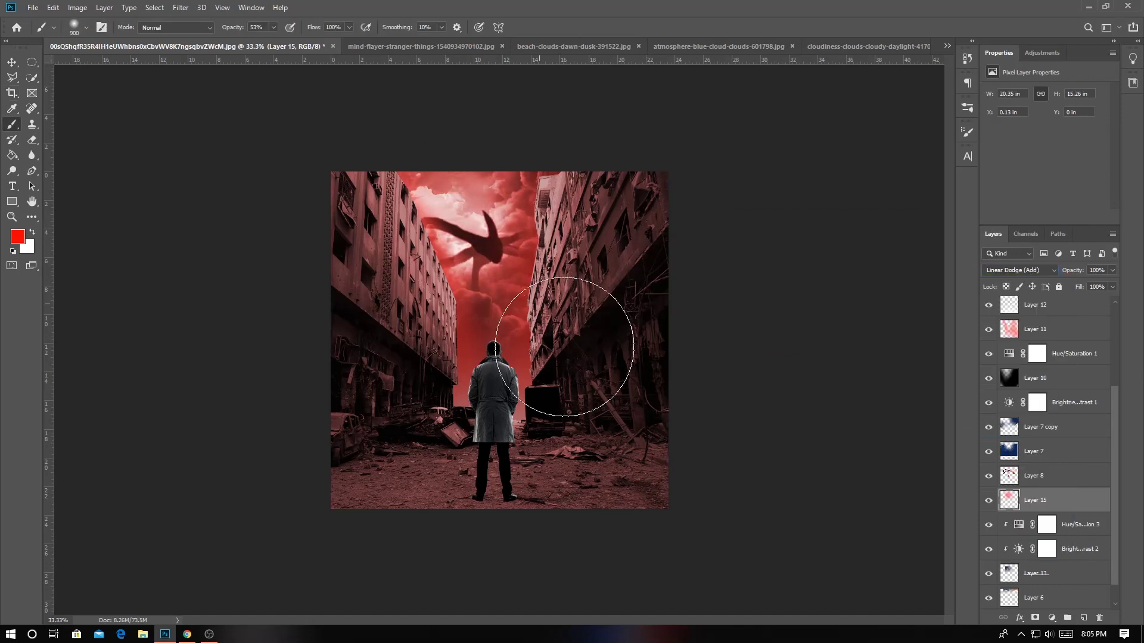
drag(1060, 574, 1070, 579)
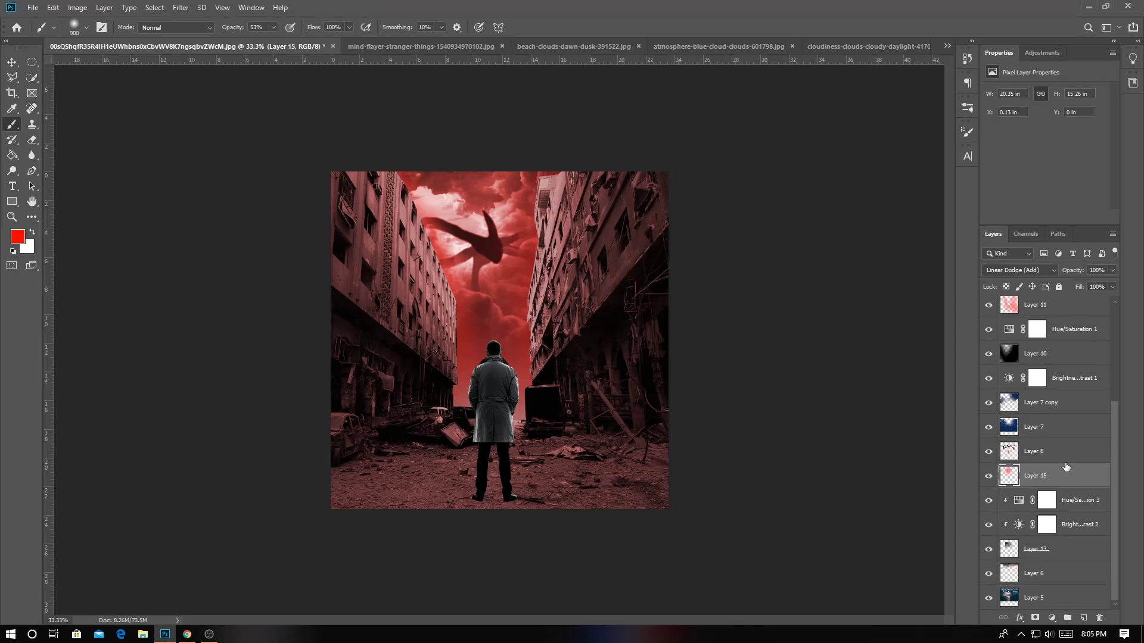
Add new empty glow layers, zoom out, and open the raw folder file browser
key(ctrl+shift+alt+n)
key(ctrl+shift+alt+n)
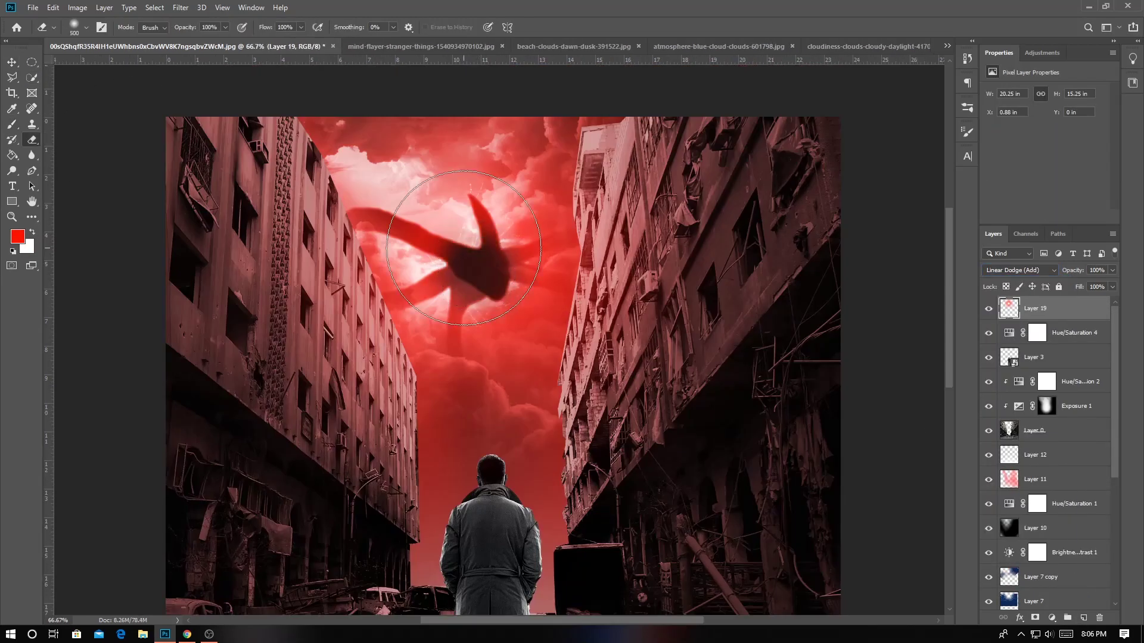
key(ctrl+minus)
key(ctrl+minus)
key(ctrl+o)
Scroll through the raw folder and cancel the Open dialog
scroll(1137, 157, down, 1)
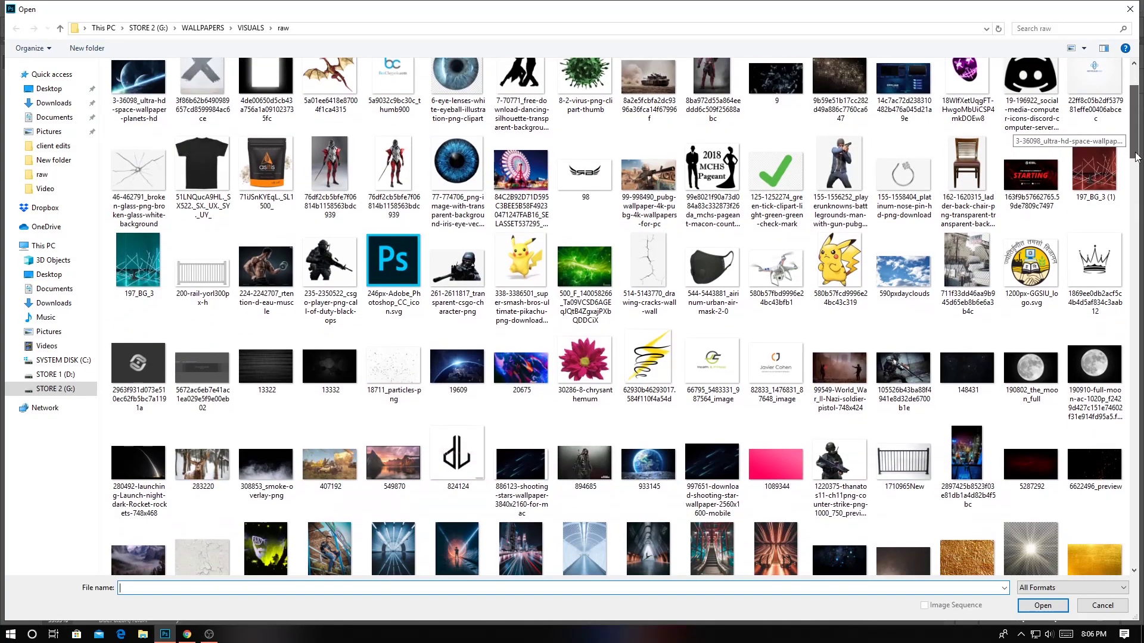
scroll(1136, 156, down, 5)
scroll(1136, 156, down, 5)
scroll(1137, 157, down, 5)
key(Escape)
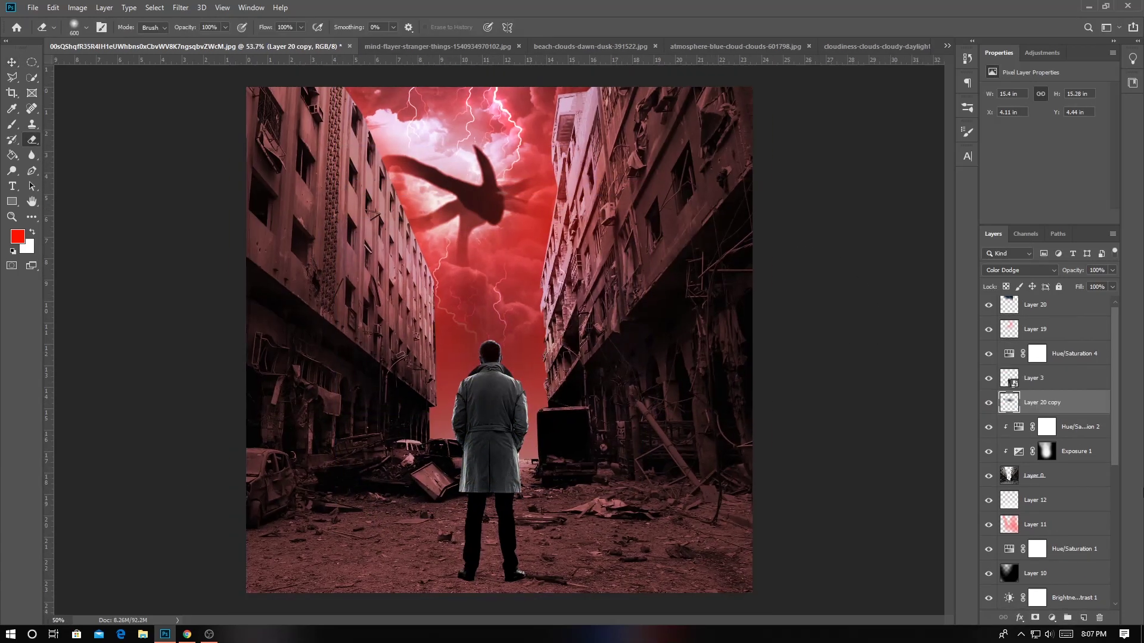
Gaussian-blur the lightning on Layer 20 and change its blend mode
click(181, 7)
click(369, 172)
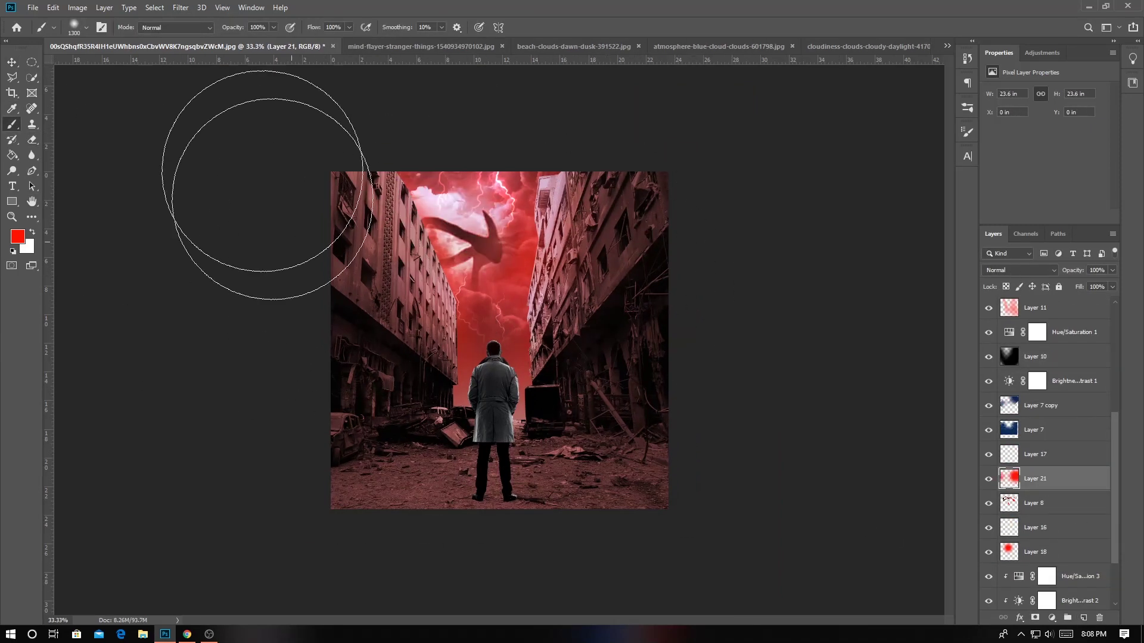
click(1014, 271)
click(995, 423)
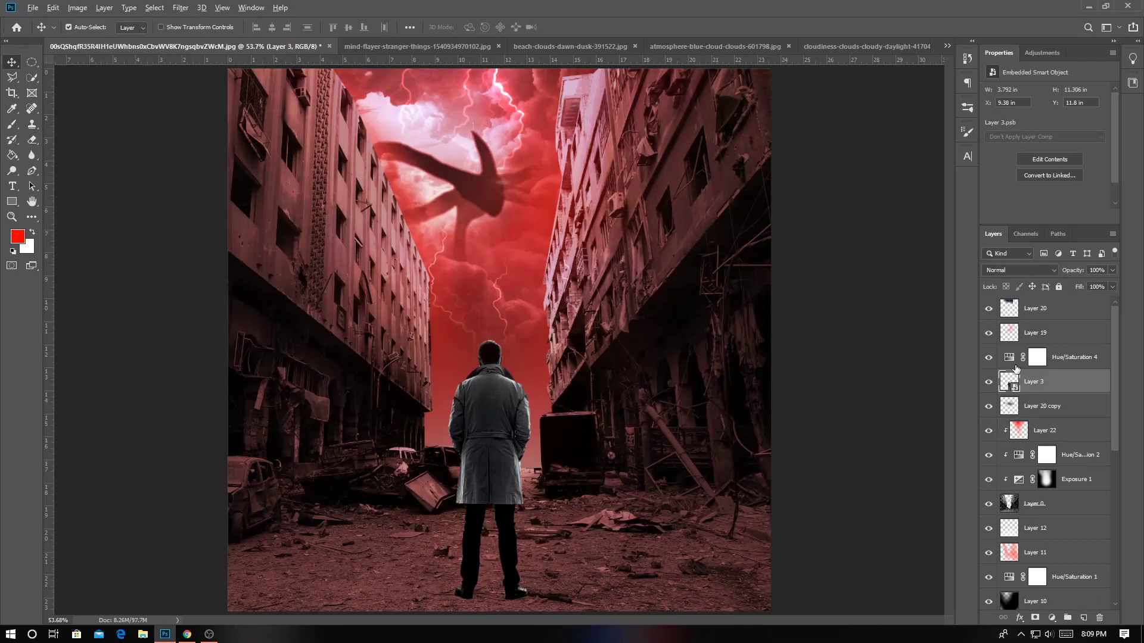
Clip Hue/Saturation 4 to Layer 3, then fill a black shadow shape under the man's feet on a new layer
click(1016, 365)
key(ctrl+alt+g)
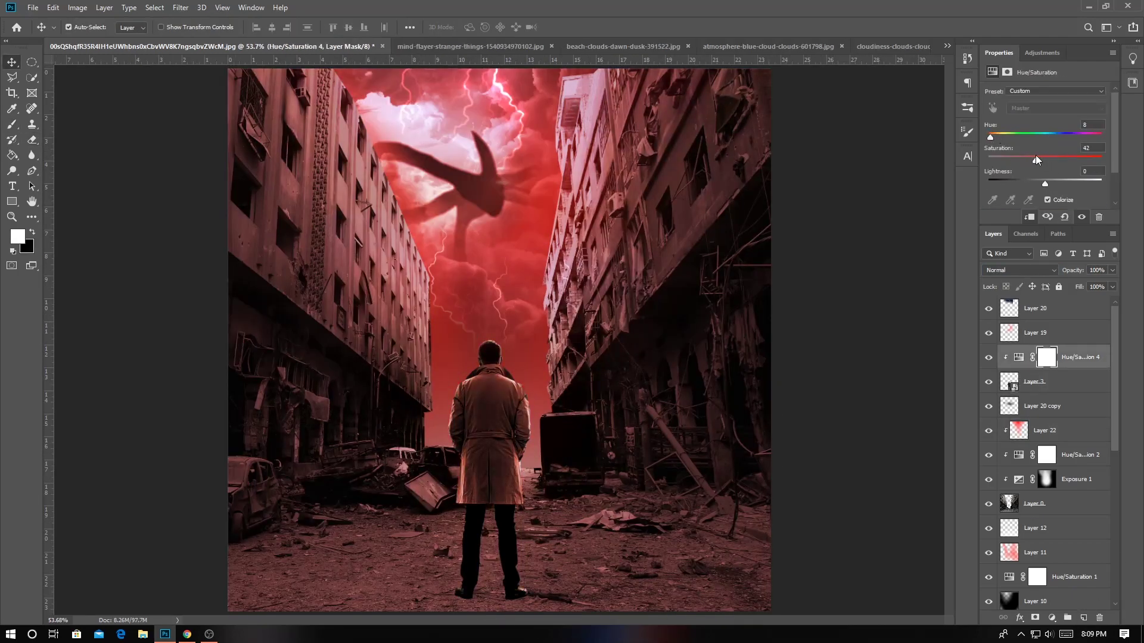
key(ctrl+plus)
scroll(440, 357, down, 4)
key(l)
click(444, 436)
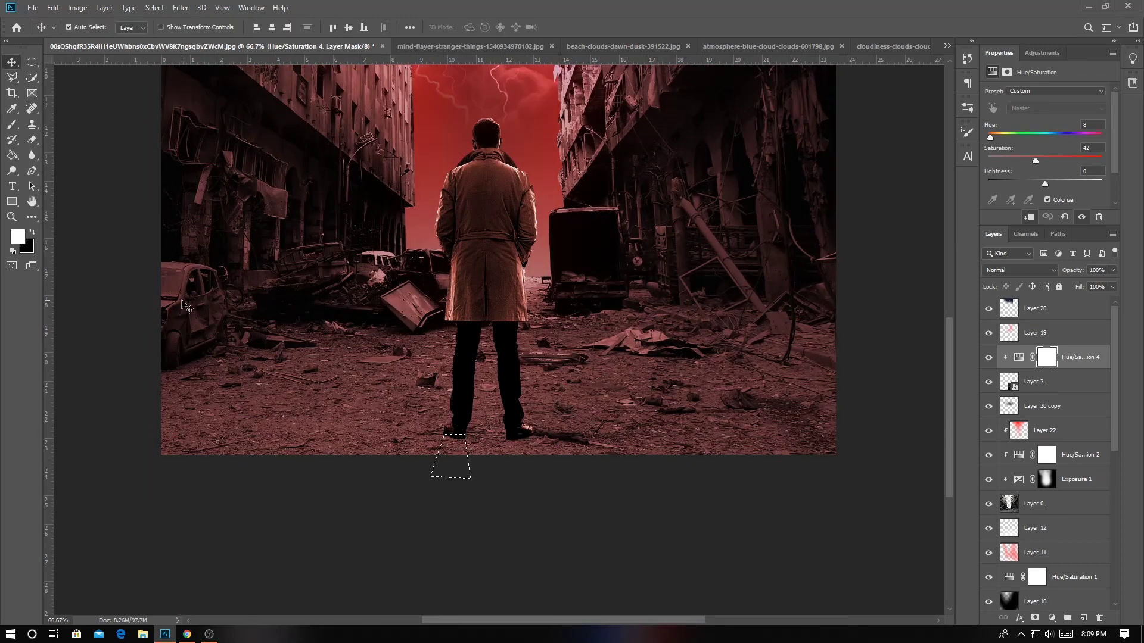
key(ctrl+shift+n)
key(alt+BackSpace)
key(ctrl+d)
Duplicate and transform the foot shadow, merge the shadow layers, and lower its opacity
key(ctrl+j)
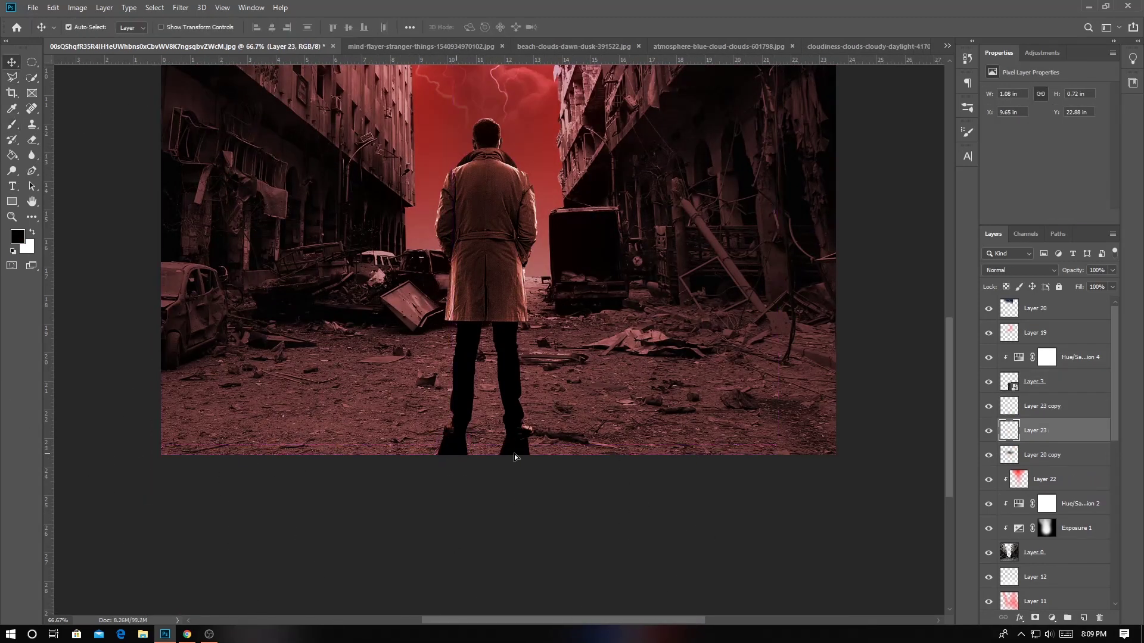
click(529, 448)
key(ctrl+y)
key(y)
key(Return)
shift+click(1042, 430)
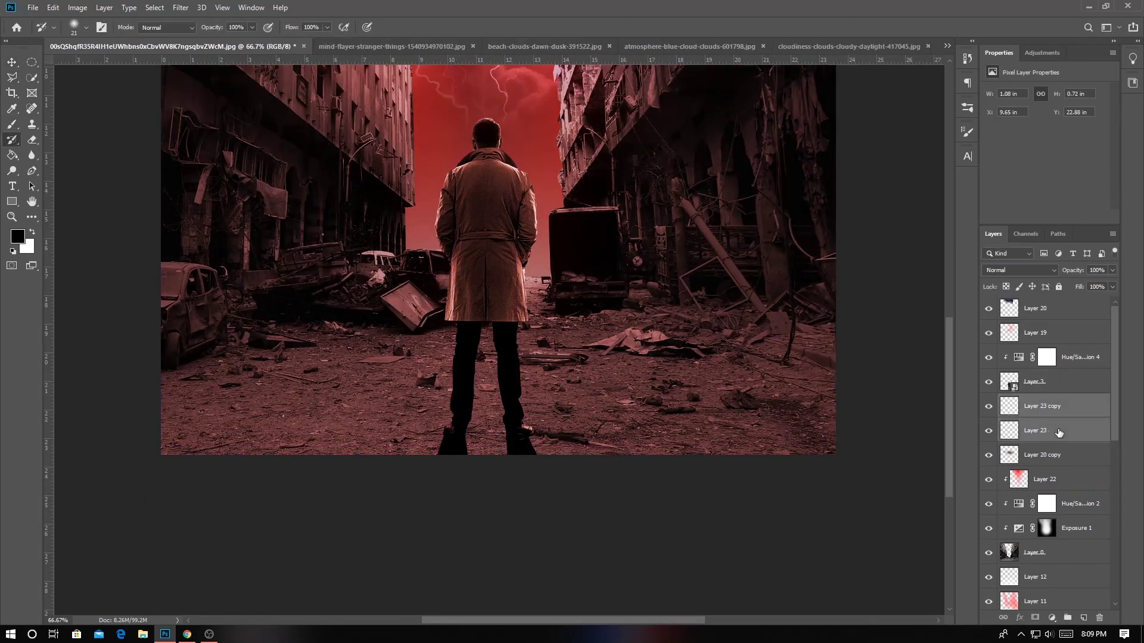
key(ctrl+e)
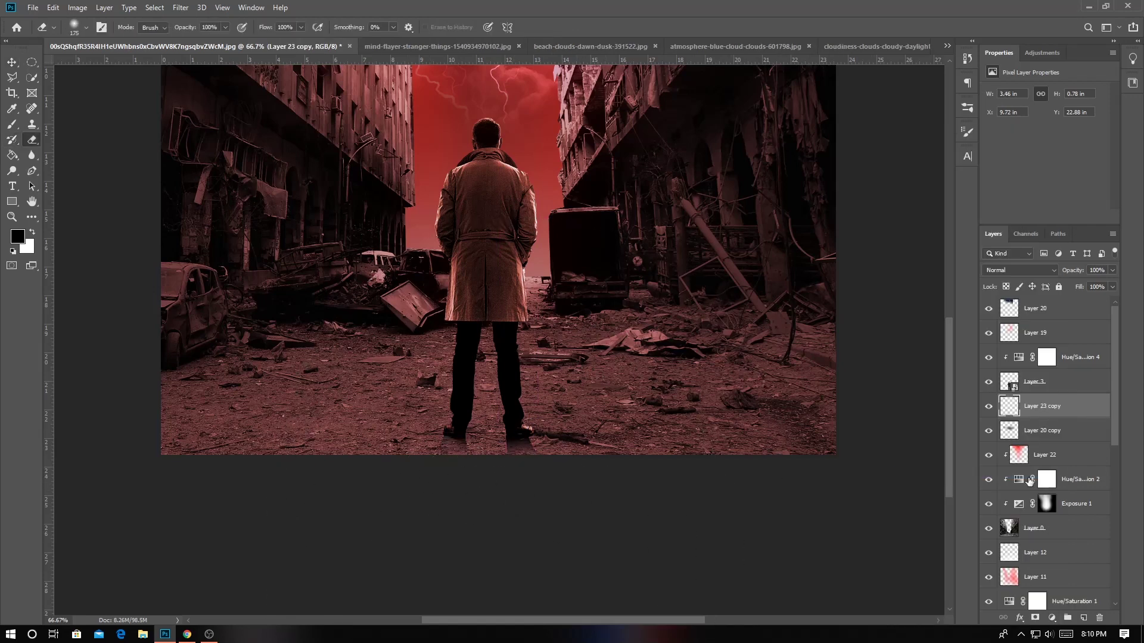
key(ctrl+0)
key(ctrl+minus)
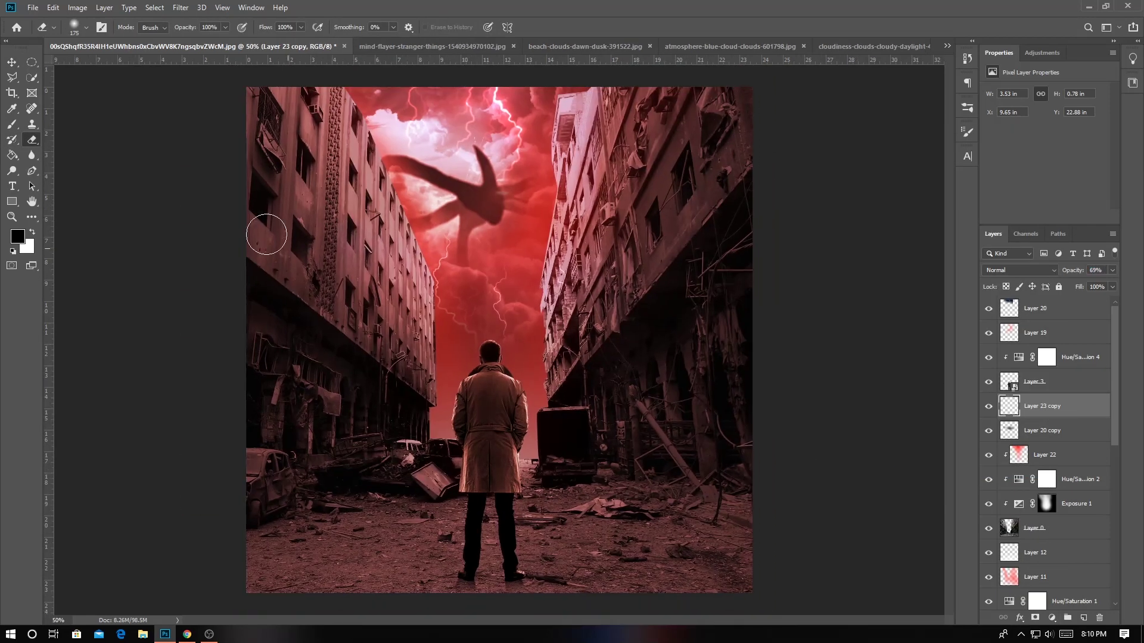
click(1042, 430)
key(v)
Paint a bright red glow into the sky on a new Linear Dodge (Add) layer
click(1049, 552)
key(b)
click(1084, 617)
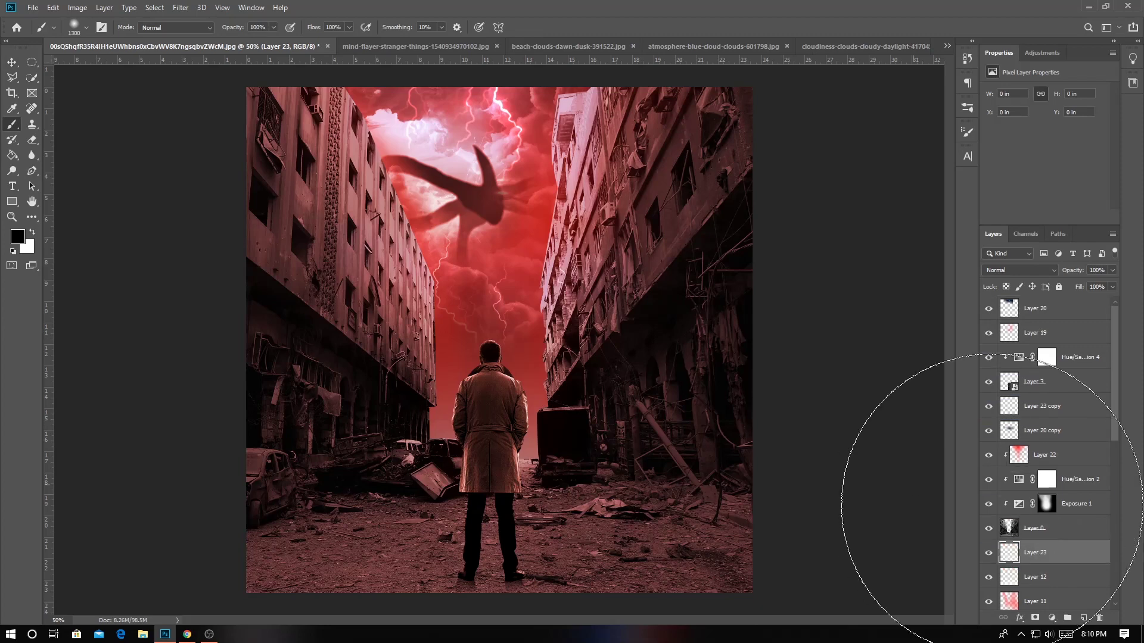
click(31, 233)
click(1020, 270)
click(474, 254)
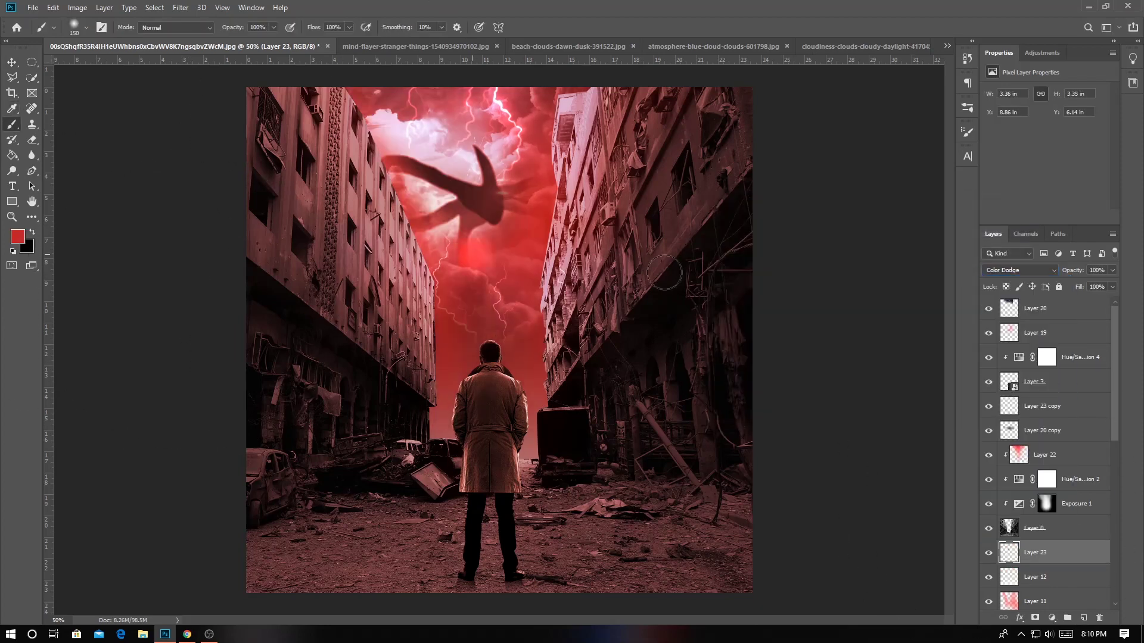
click(1019, 270)
click(1012, 386)
key(bracketright)
key(bracketright)
key(bracketright)
drag(476, 167, 350, 109)
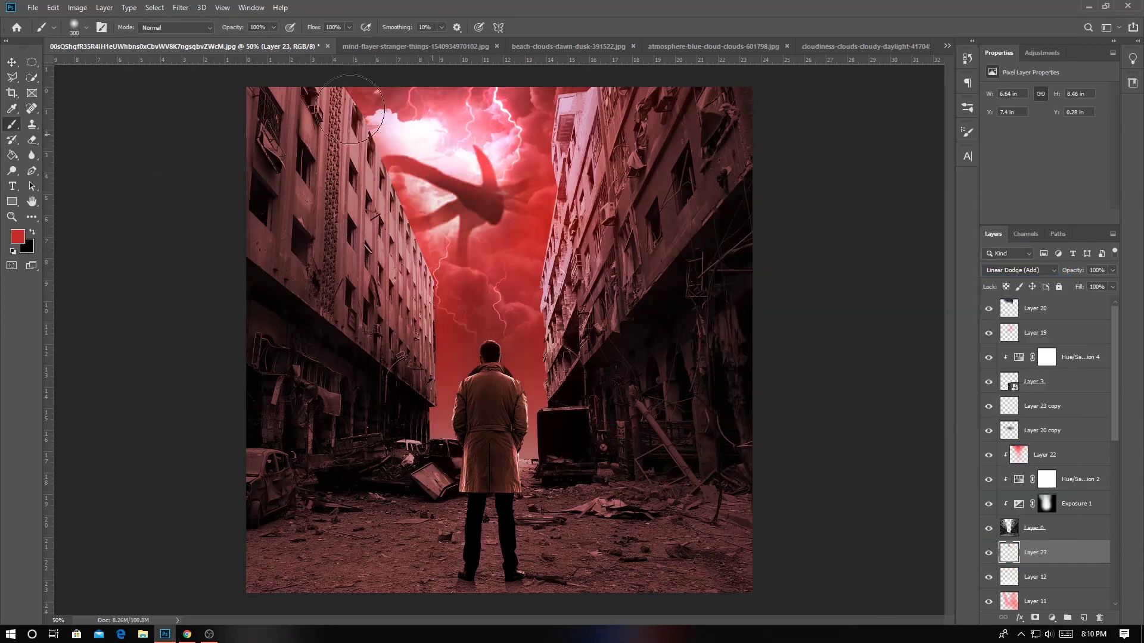
Add a new shading layer clipped to the layer below
key(ctrl+minus)
key(bracketright)
key(bracketright)
key(bracketright)
click(1083, 617)
Paint large black shading along the lower left street and set the layer to Soft Light
key(ctrl+minus)
key(x)
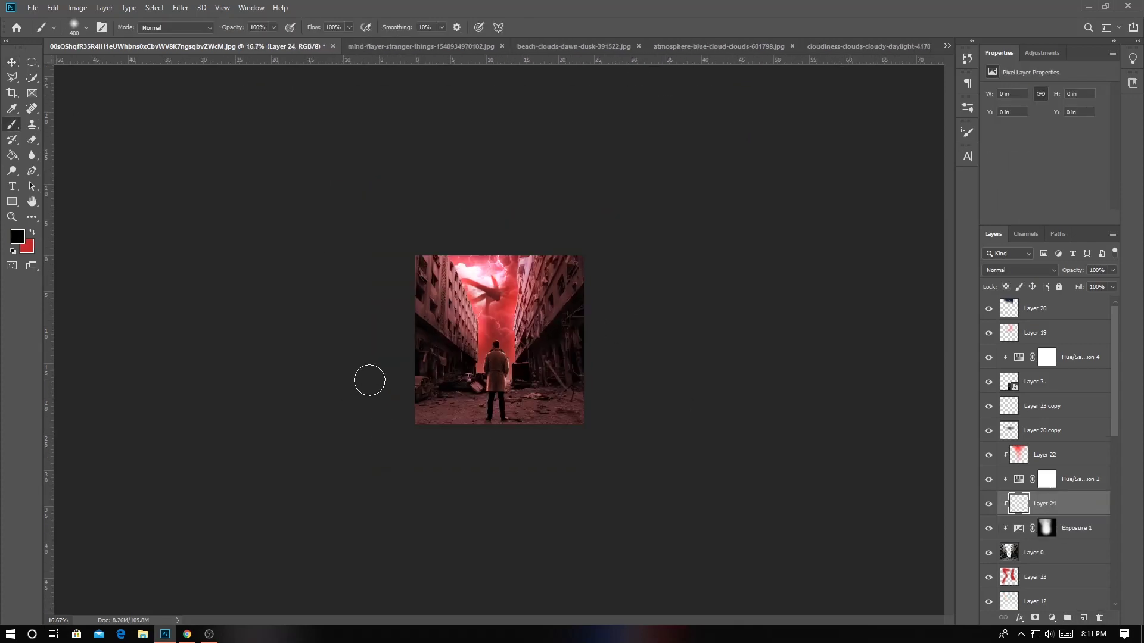
mouse_move(367, 378)
mouse_down()
mouse_move(548, 488)
mouse_move(599, 436)
mouse_up()
key(v)
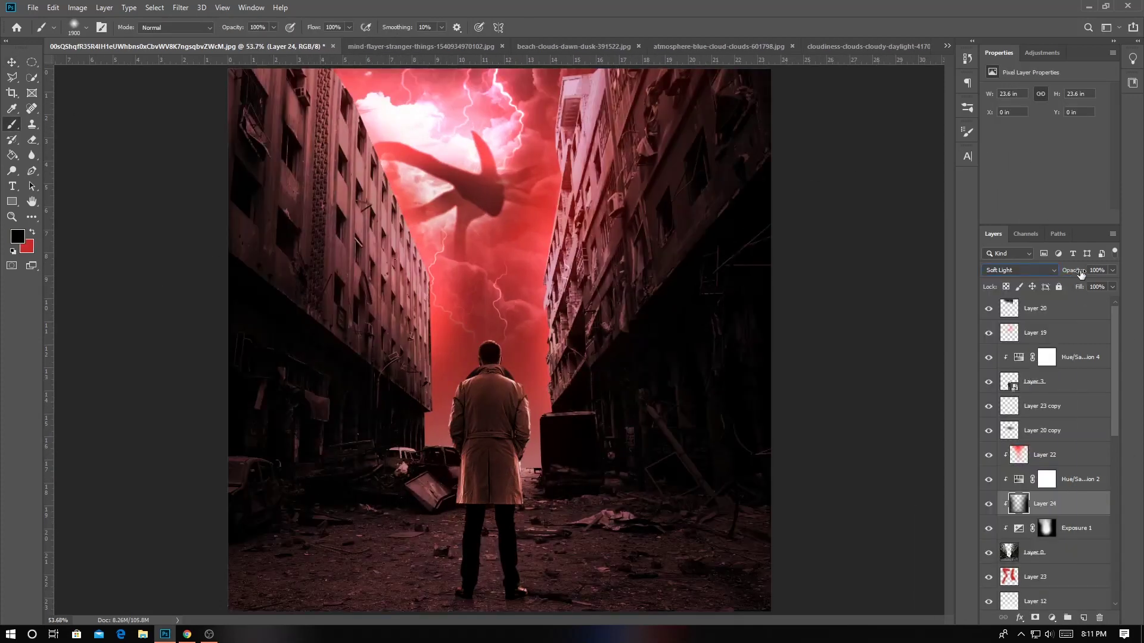
click(1048, 382)
Add an Exposure adjustment above Hue/Saturation 4 with an inverted, hidden mask
click(1046, 357)
click(1051, 618)
click(1072, 477)
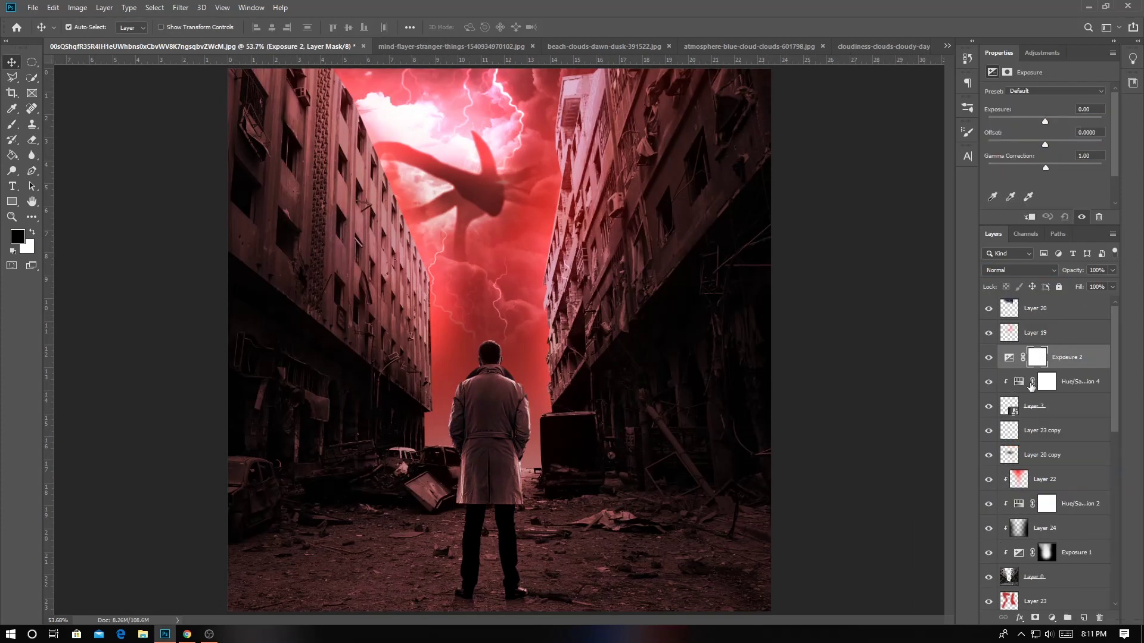
key(ctrl+i)
key(b)
key(ctrl+1)
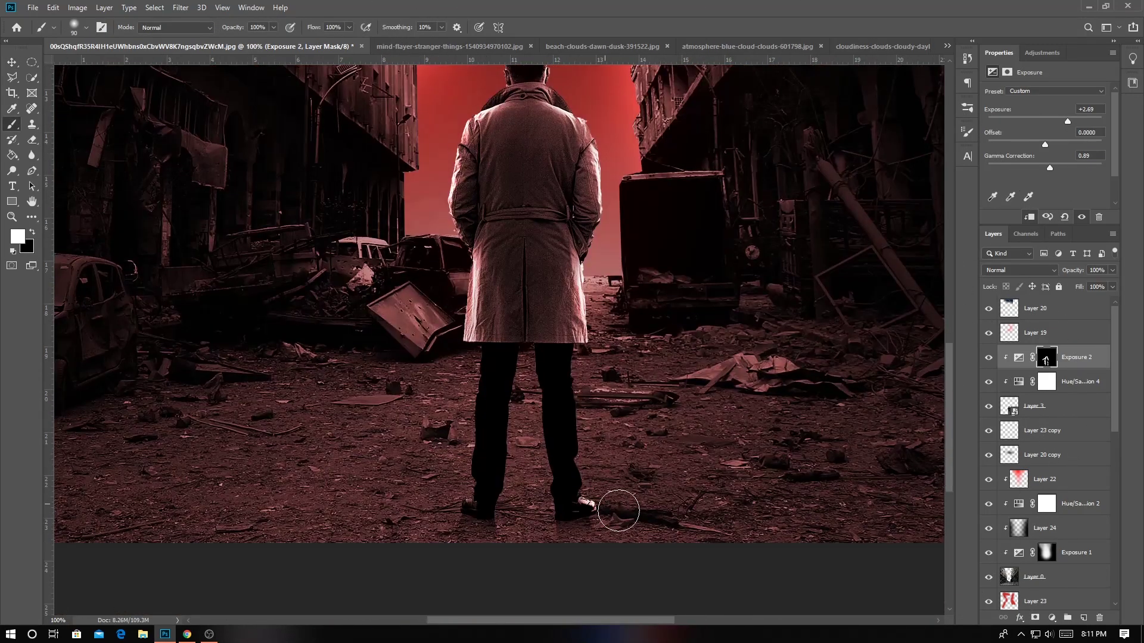
Set Layer 25 to Screen, paint a faint red rim light on the coat, then show the cloud photo
click(1019, 269)
click(1003, 370)
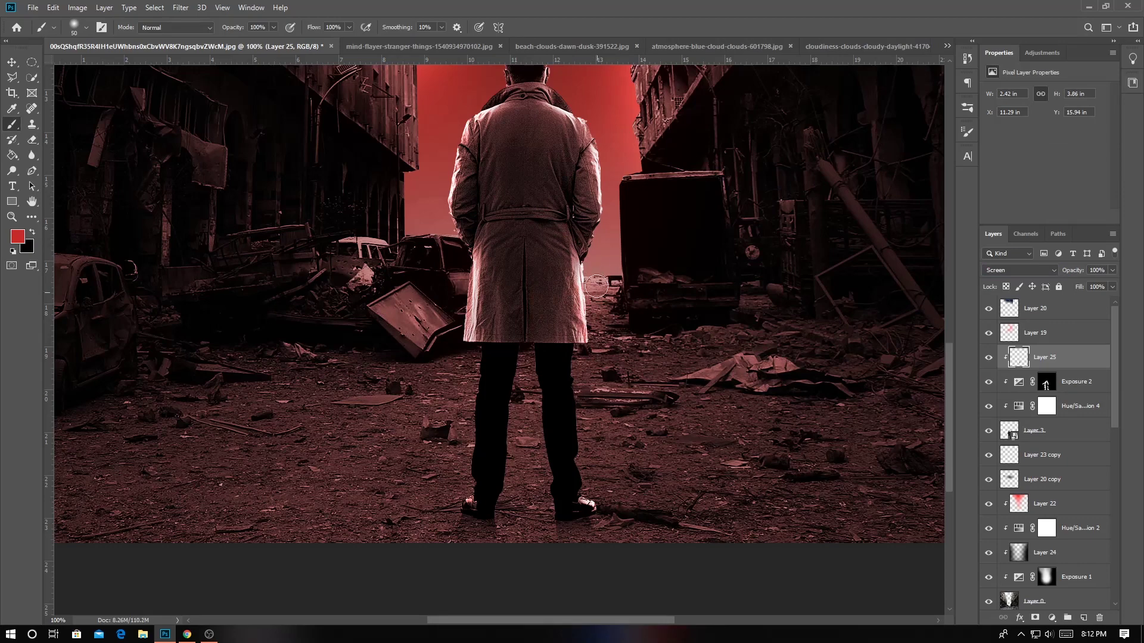
drag(596, 286, 595, 411)
key(ctrl+0)
key(bracketright)
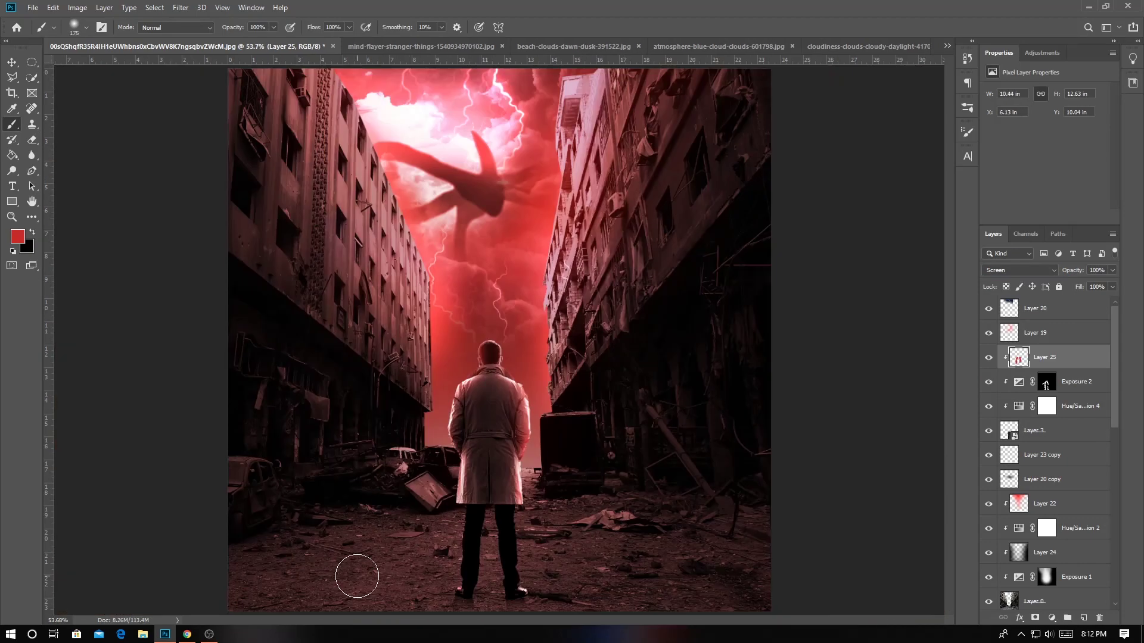
key(v)
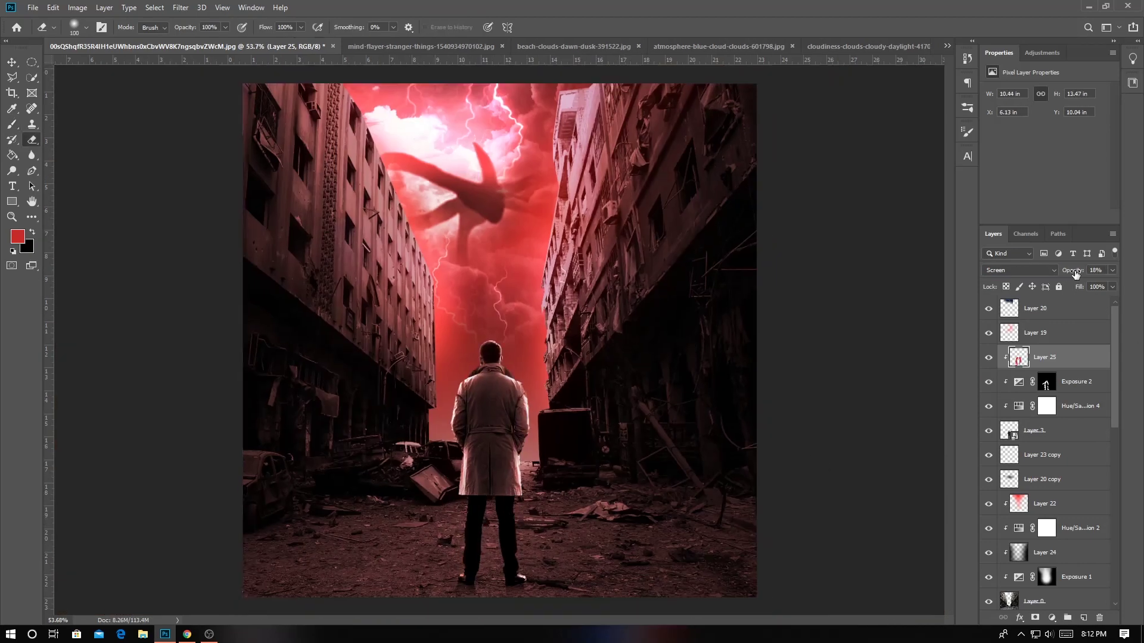
click(458, 48)
click(810, 46)
Bring the cloud photo into the red city composite as a new layer above Layer 23
click(615, 245)
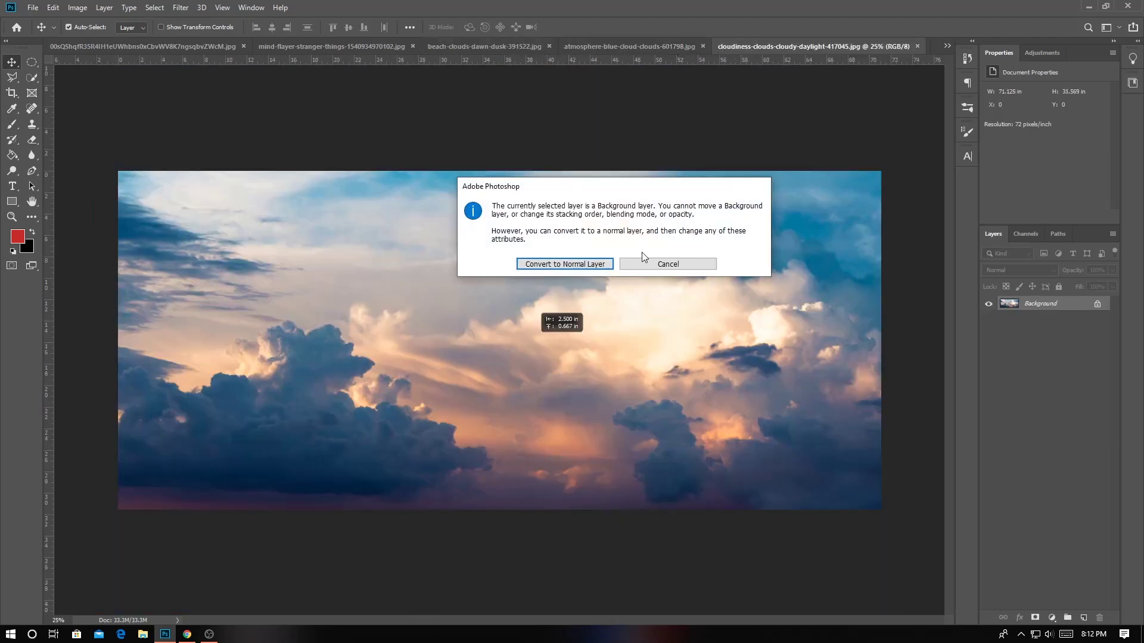
click(668, 263)
click(947, 46)
click(816, 46)
scroll(1050, 589, down, 3)
scroll(1050, 589, up, 3)
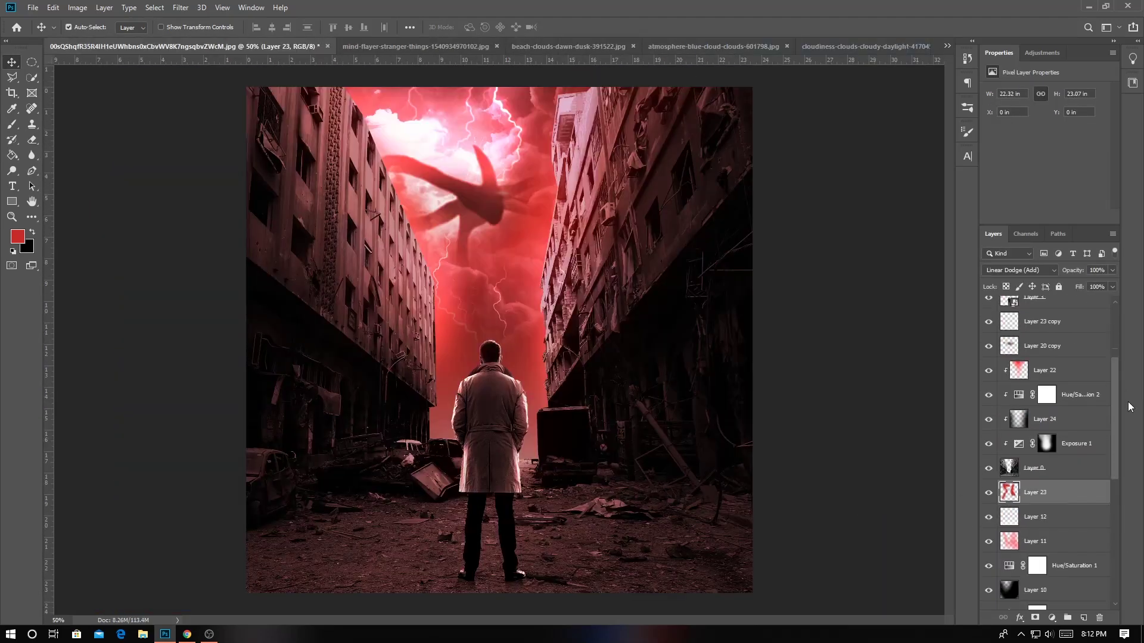
key(ctrl+v)
Resize and place the clouds behind the man, stretched across the gap between buildings
key(ctrl+t)
key(ctrl+0)
key(Return)
key(ctrl+0)
drag(459, 362, 486, 366)
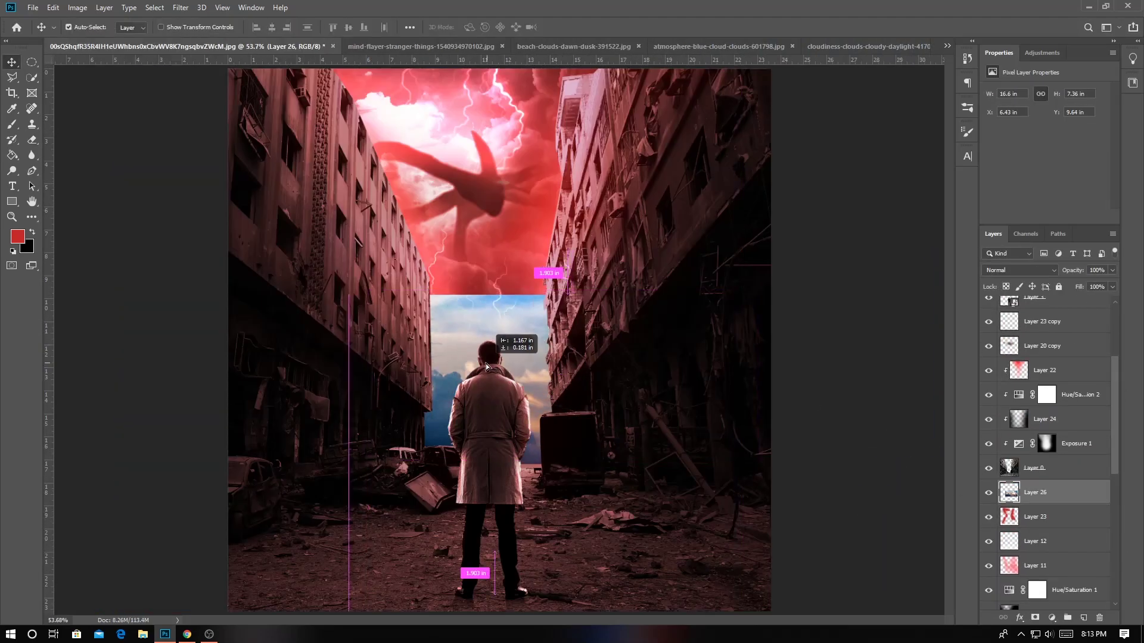
key(ctrl+t)
drag(704, 295, 713, 266)
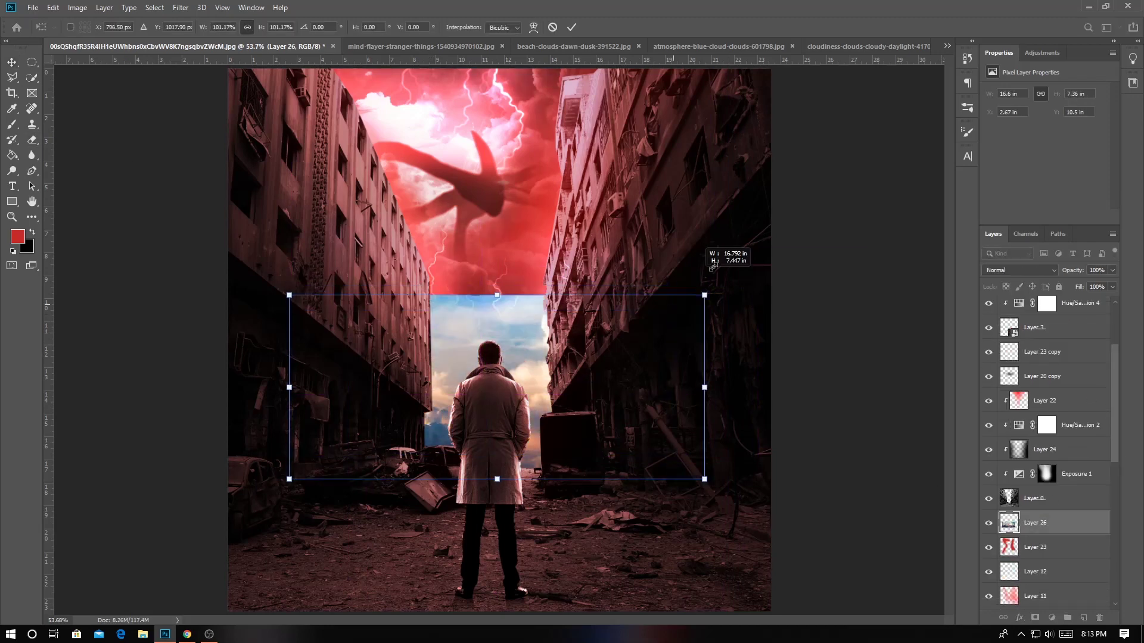
Tint the clouds red, add Brightness/Contrast with more contrast, and an Exposure 3 with lower gamma
key(ctrl+u)
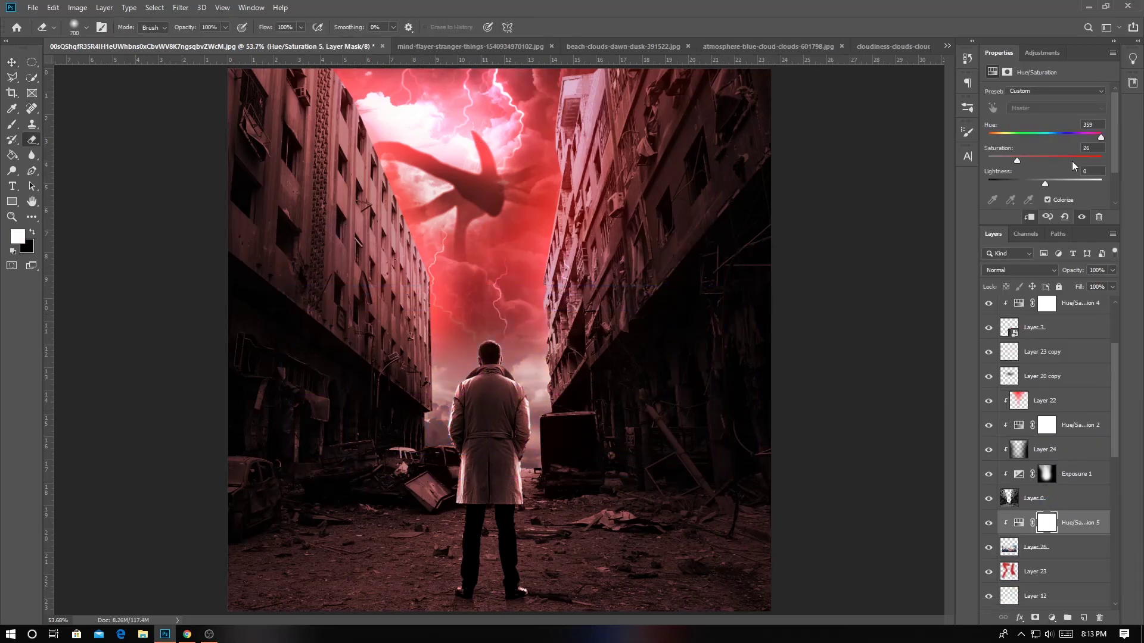
click(1052, 618)
click(1066, 447)
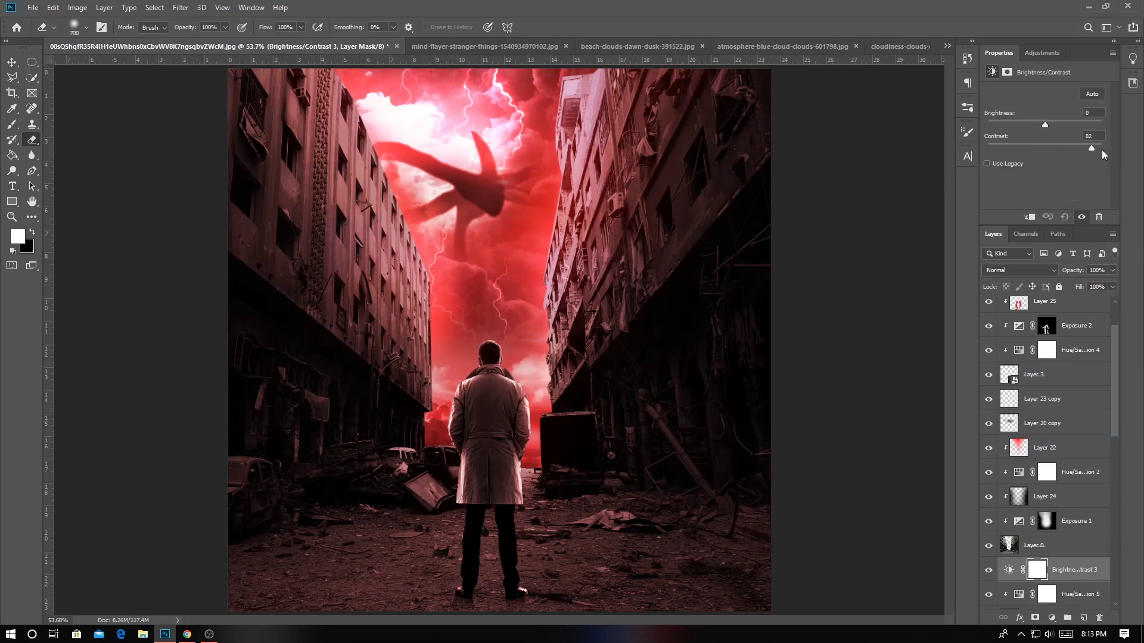
drag(1045, 148, 1084, 148)
drag(1045, 121, 1030, 122)
click(1051, 617)
click(1066, 486)
drag(1045, 167, 1051, 167)
drag(1045, 143, 1034, 146)
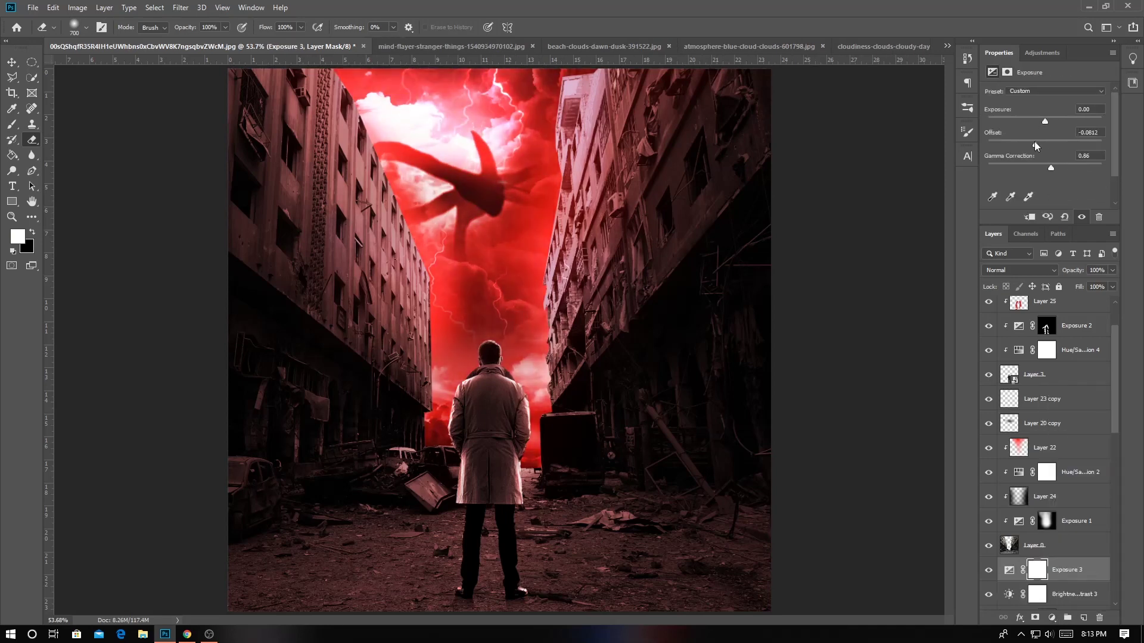
Set the Layer 22 glow layer to Color Dodge blending
scroll(1049, 417, down, 3)
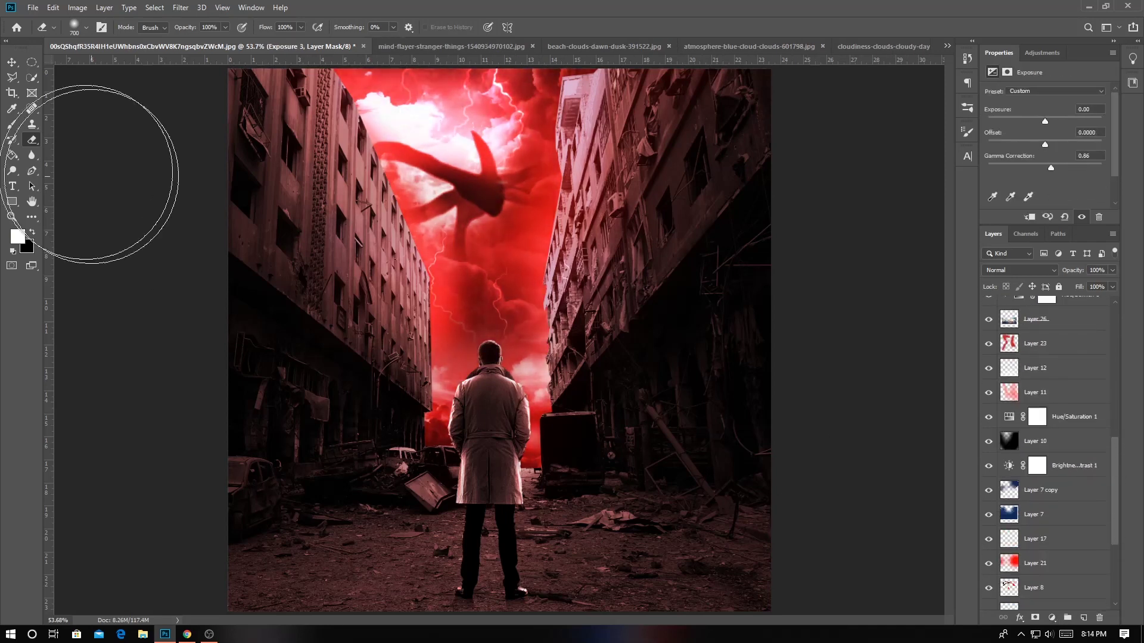
key(v)
scroll(1048, 417, up, 1)
click(1048, 380)
click(1018, 270)
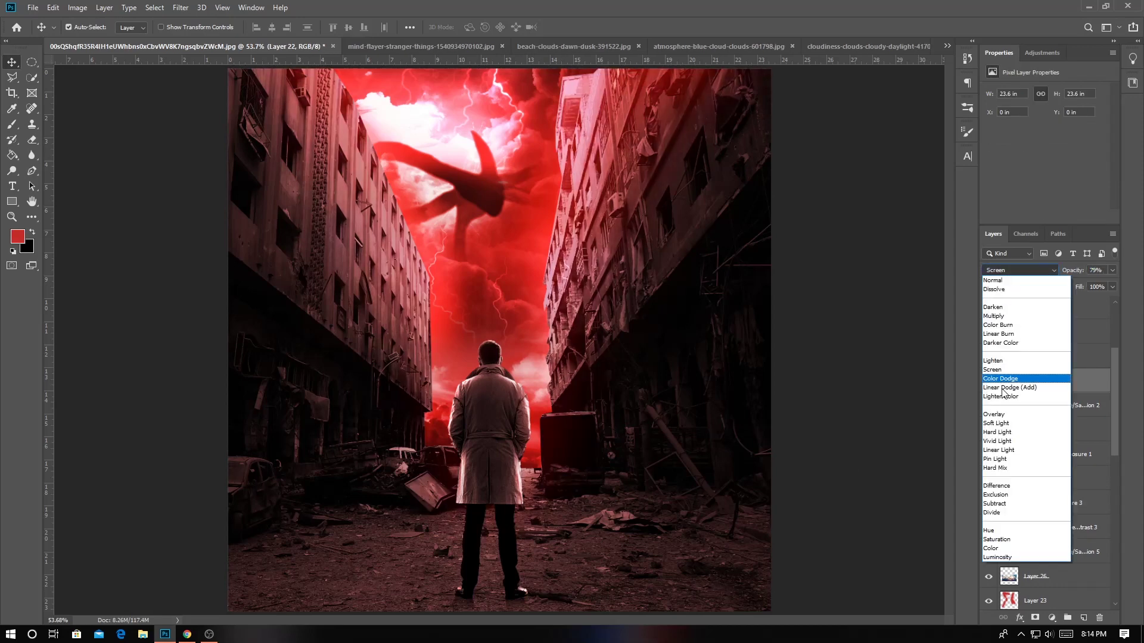
click(1006, 420)
Stamp all visible layers into a new layer and apply the Camera Raw Filter to it
key(ctrl+minus)
key(ctrl+alt+shift+e)
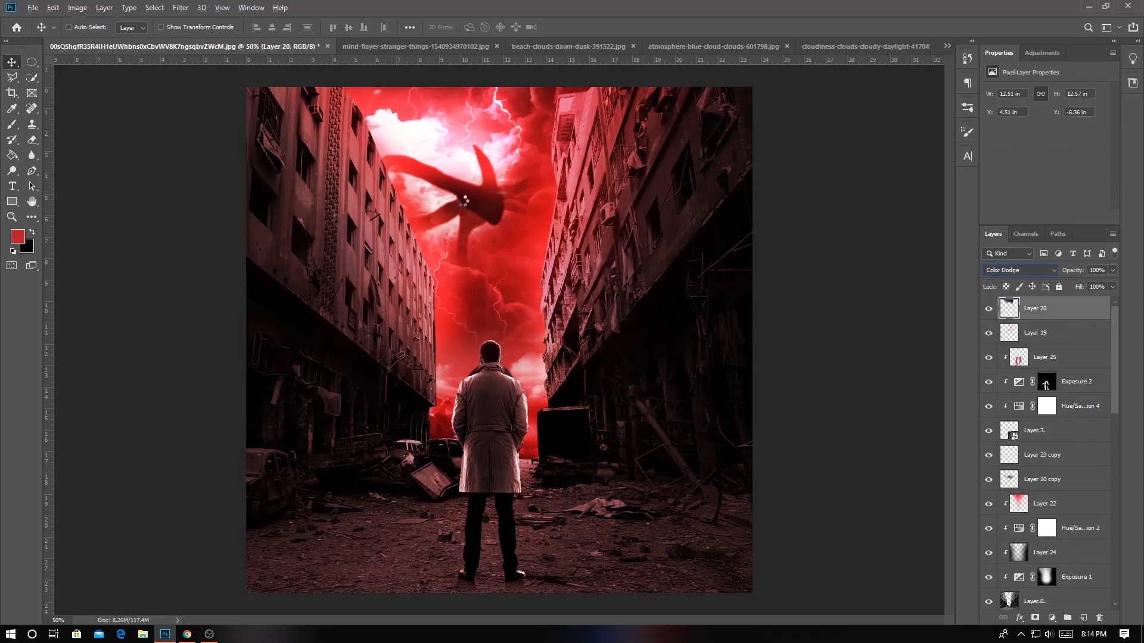
click(180, 7)
click(208, 80)
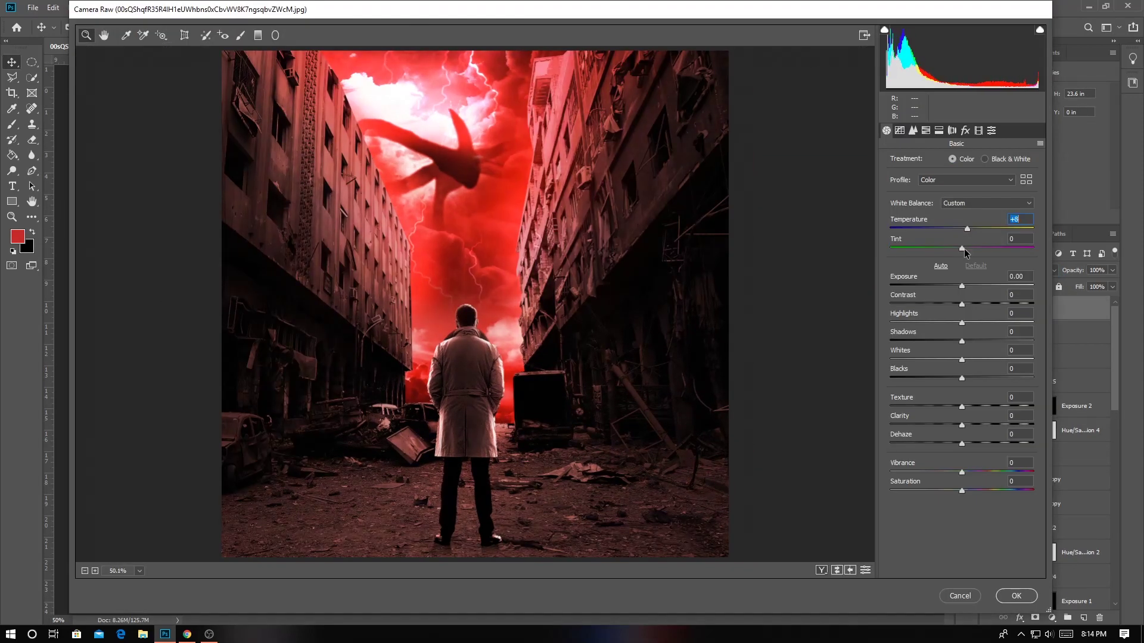
In Camera Raw, lower exposure, raise contrast, darken shadows, add texture, and shift the reds' hue
mouse_move(961, 286)
mouse_down()
mouse_move(990, 304)
mouse_move(961, 323)
mouse_move(1002, 341)
mouse_move(912, 341)
mouse_up()
drag(961, 360, 995, 406)
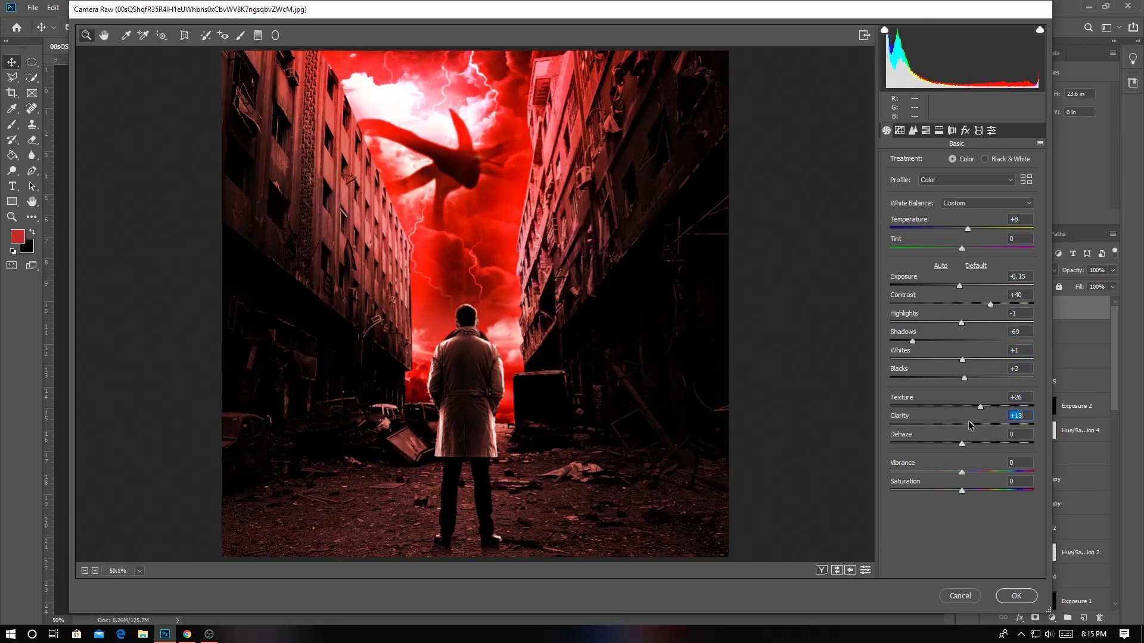
click(925, 131)
drag(961, 205, 966, 204)
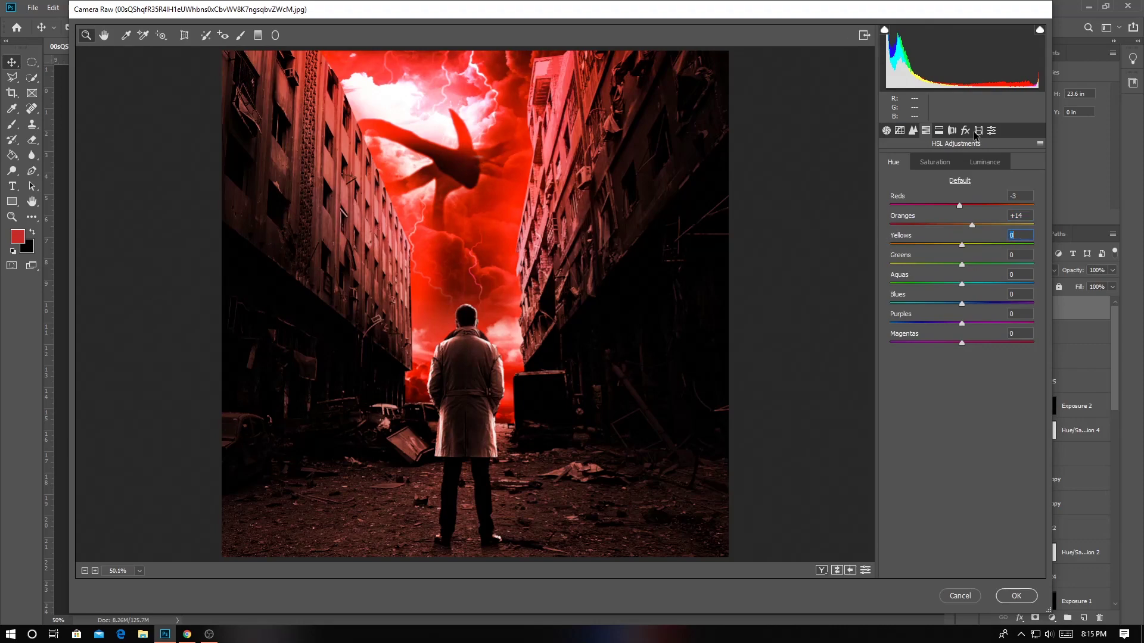
scroll(910, 556, down, 5)
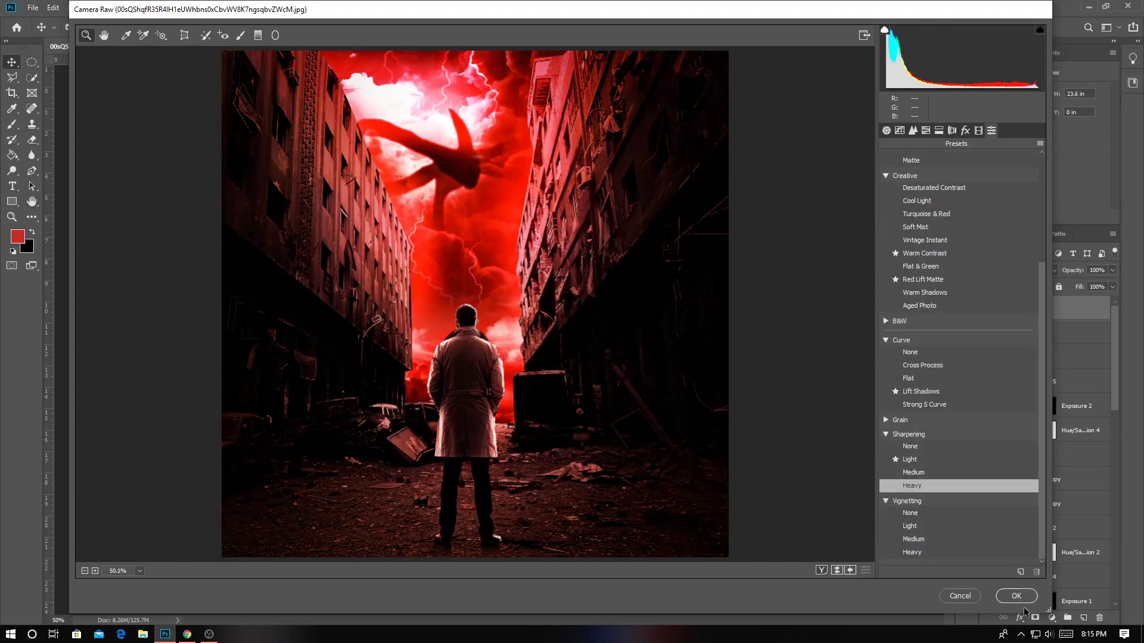